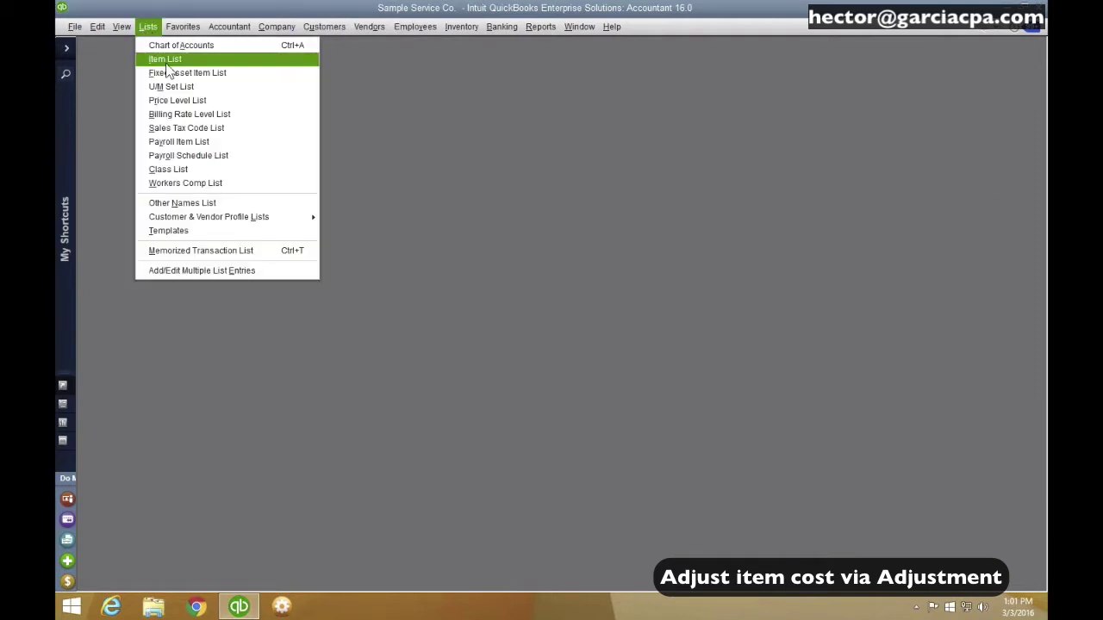
Open the Sales by Item Summary report and examine the average COGS and gross margin of the SALT item
{"action": "mouse_move", "coordinate": [544, 33]}
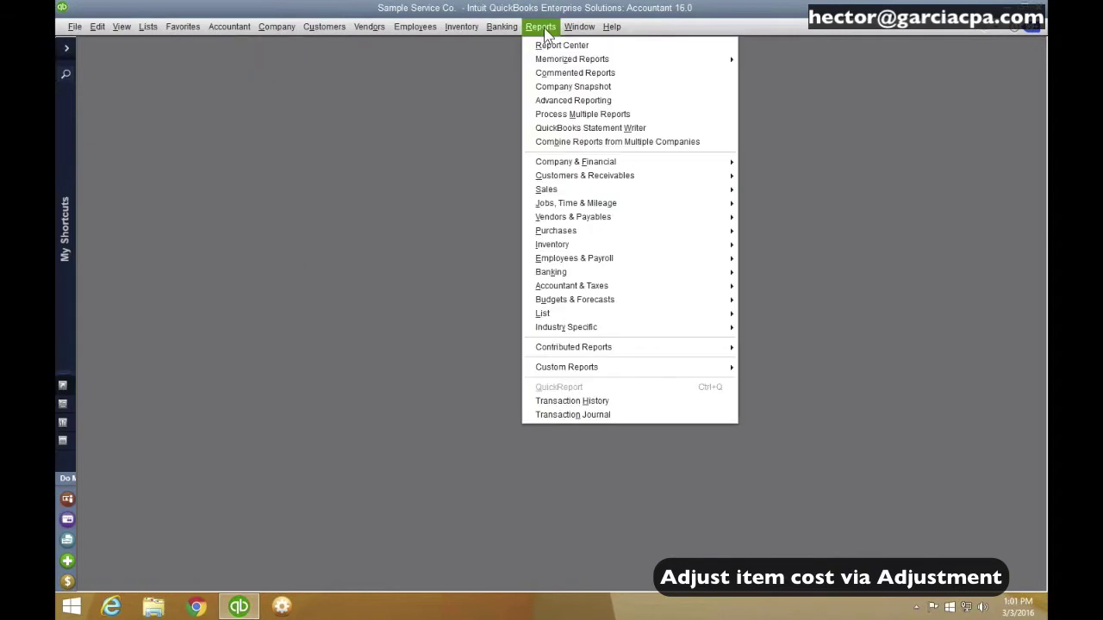
{"action": "mouse_move", "coordinate": [577, 190]}
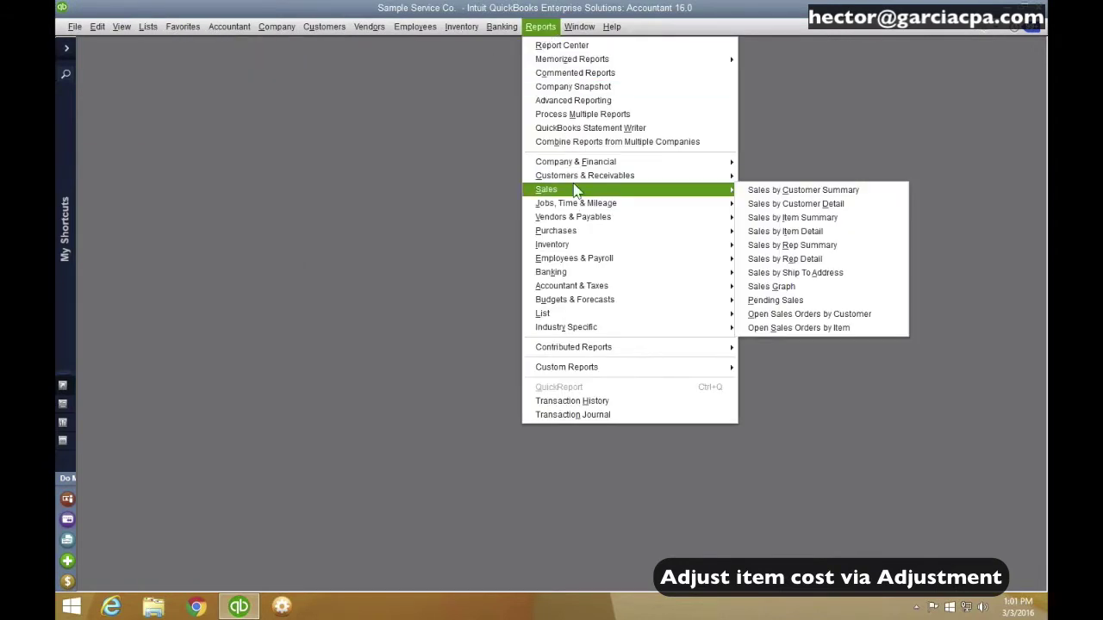
{"action": "left_click", "coordinate": [794, 218]}
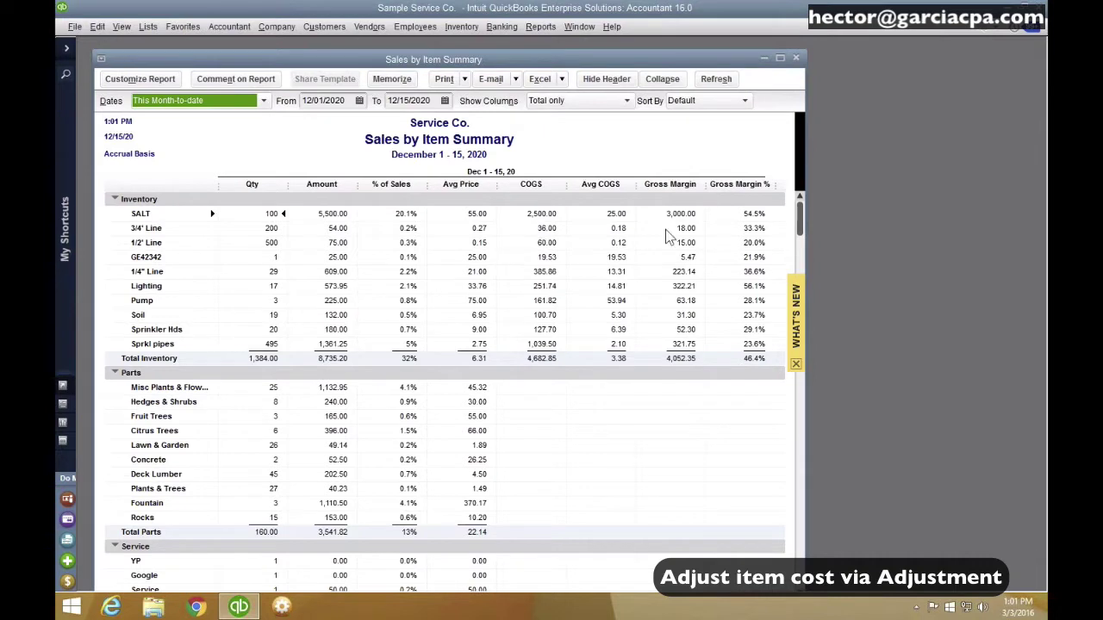
{"action": "left_click", "coordinate": [622, 224]}
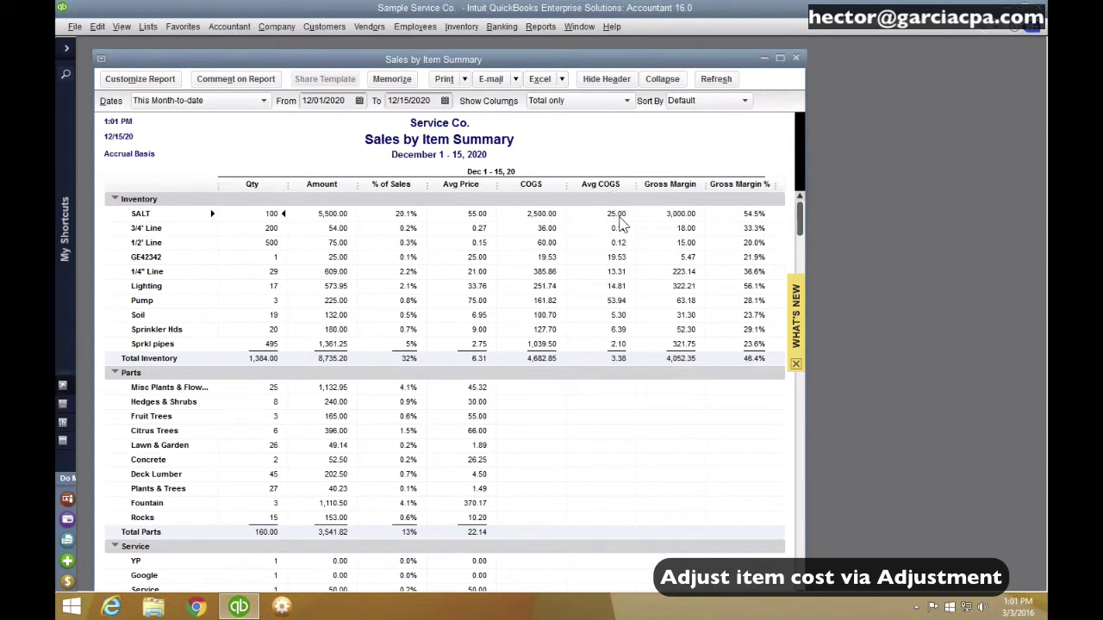
{"action": "left_click", "coordinate": [622, 224]}
{"action": "left_click", "coordinate": [622, 224]}
{"action": "left_click", "coordinate": [317, 28]}
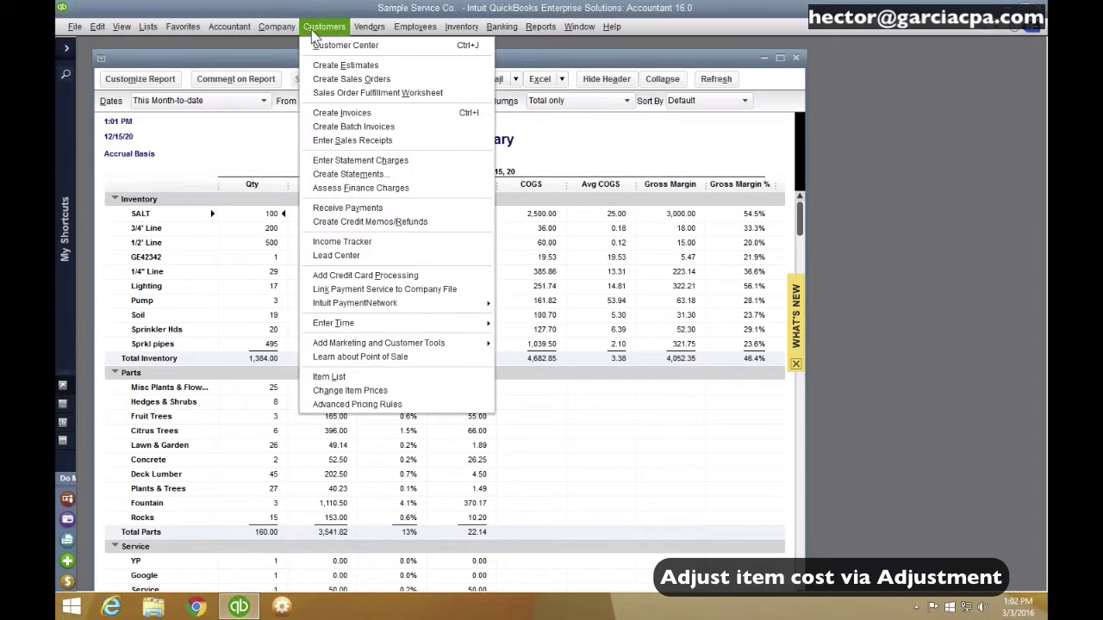
{"action": "left_click", "coordinate": [345, 114]}
{"action": "left_click", "coordinate": [300, 140]}
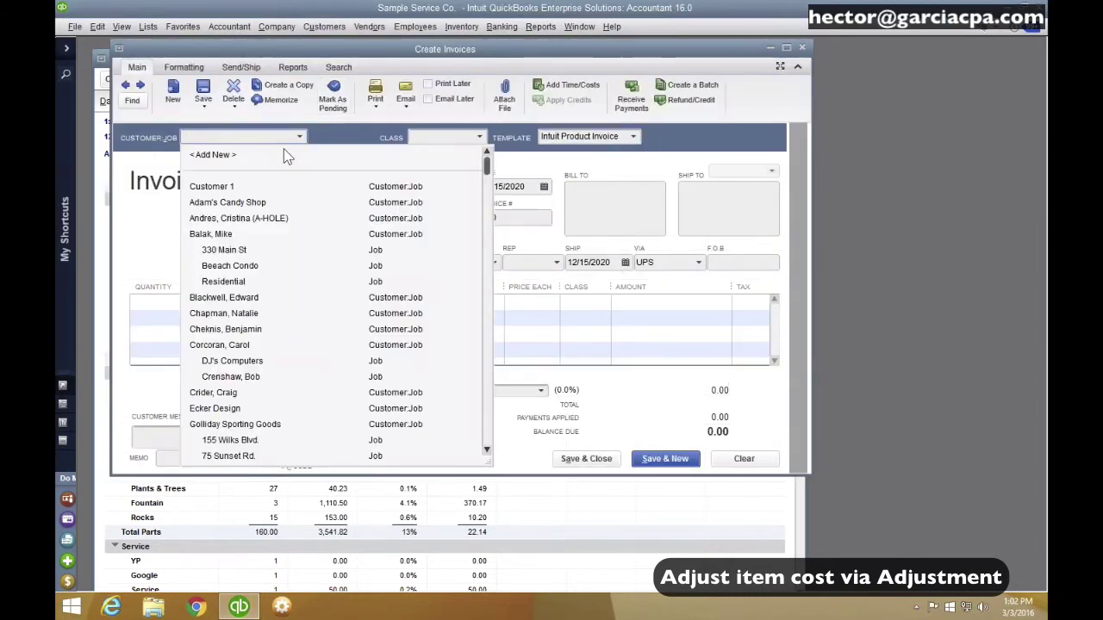
{"action": "left_click", "coordinate": [250, 185]}
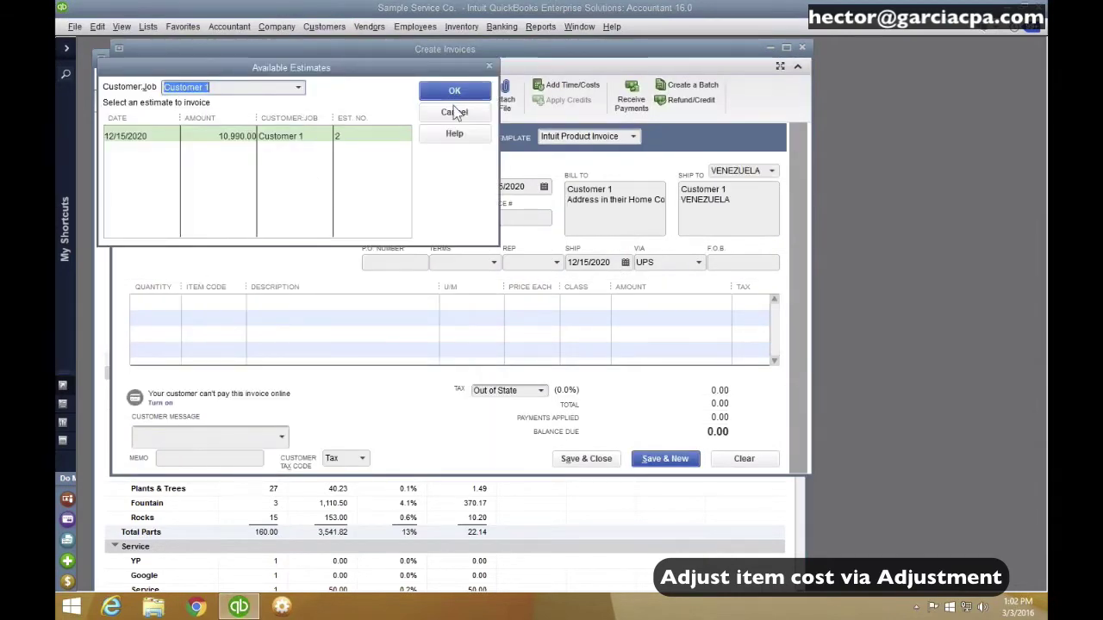
{"action": "left_click", "coordinate": [454, 112]}
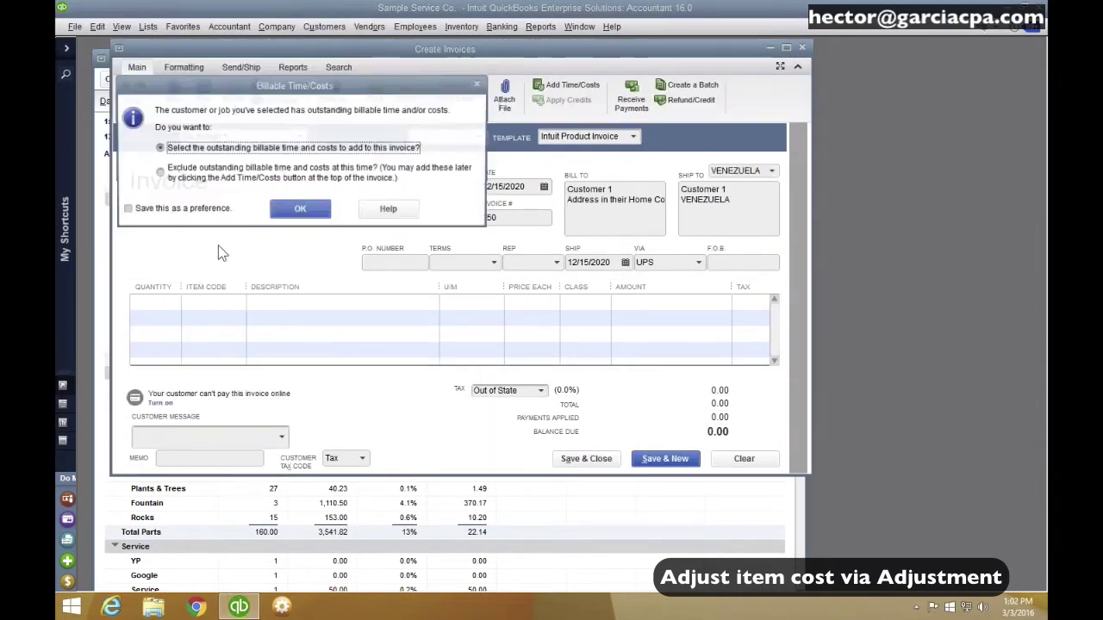
{"action": "left_click", "coordinate": [478, 83]}
{"action": "left_click", "coordinate": [201, 303]}
{"action": "type", "text": "sale"}
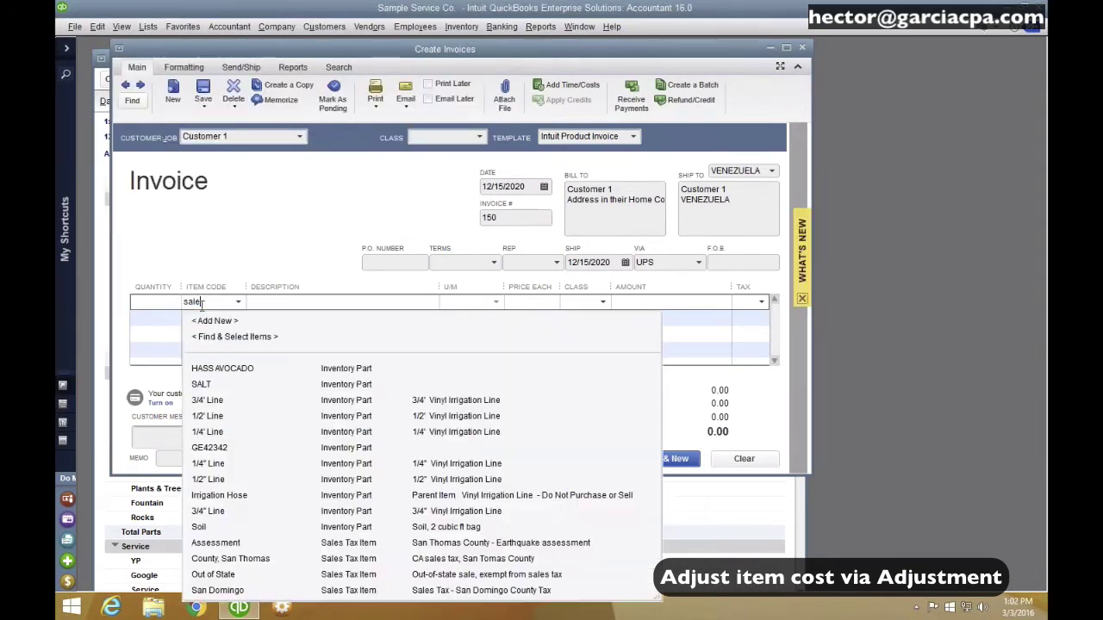
{"action": "type", "text": "t"}
{"action": "key", "text": "Tab"}
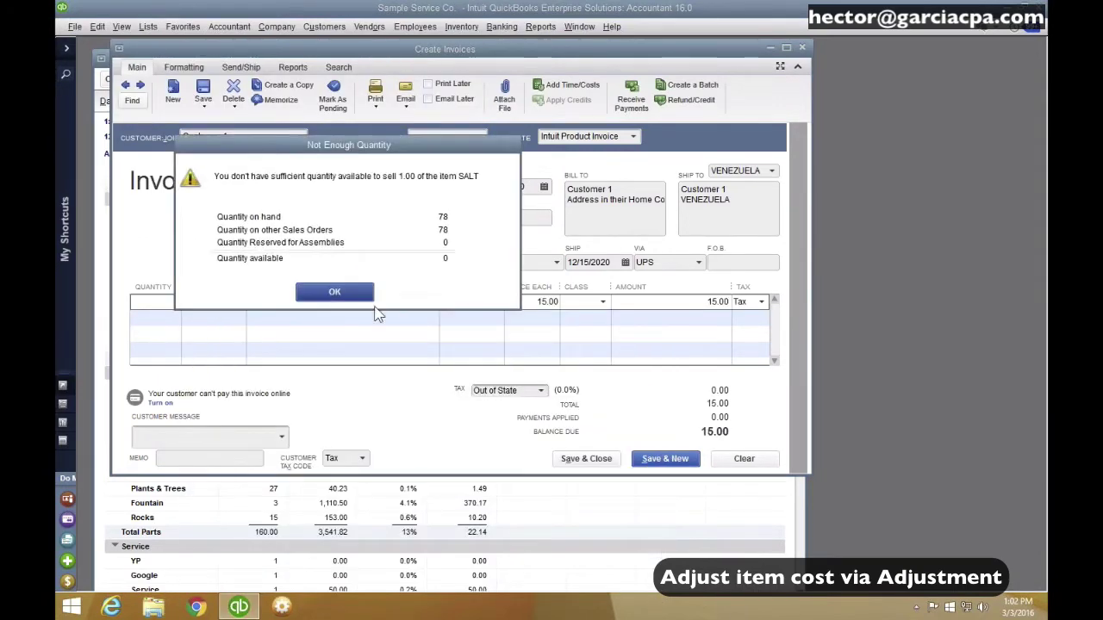
{"action": "left_click", "coordinate": [336, 293]}
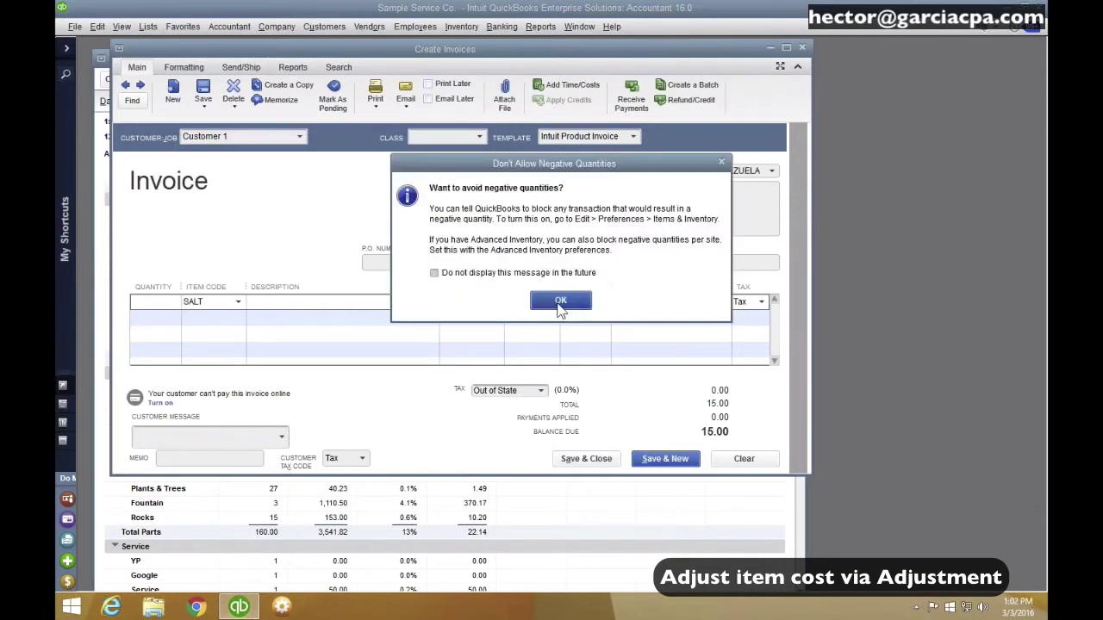
{"action": "key", "text": "Return"}
{"action": "key", "text": "Return"}
{"action": "left_click", "coordinate": [521, 303]}
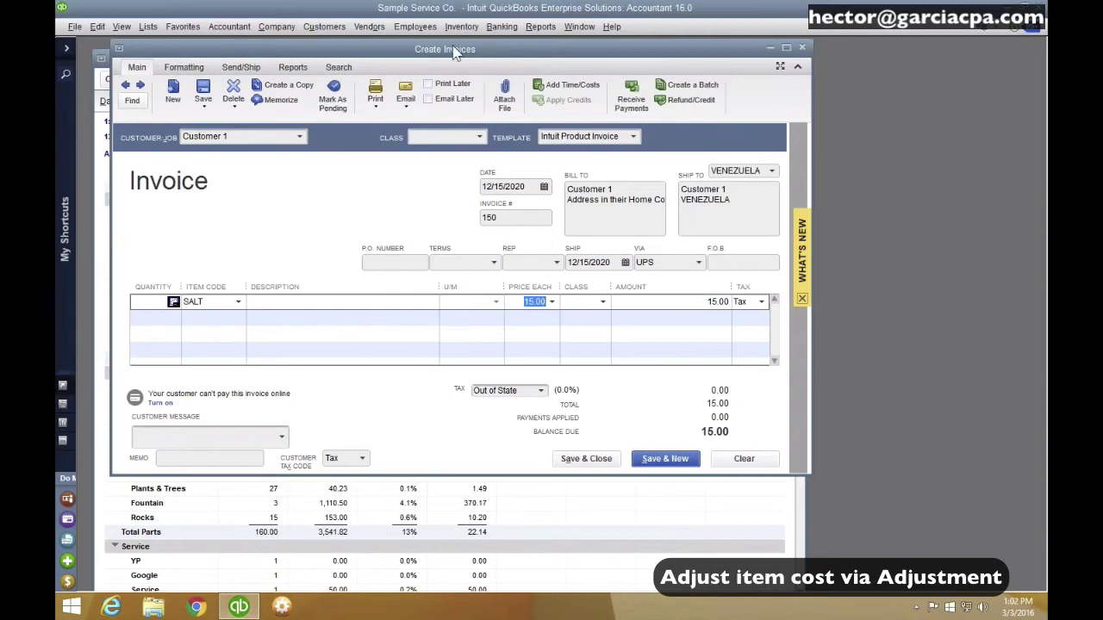
{"action": "left_click_drag", "start_coordinate": [455, 52], "coordinate": [557, 65]}
{"action": "left_click", "coordinate": [907, 66]}
{"action": "left_click", "coordinate": [550, 195]}
Open the SALT item's record from the Item List, check its cost and average cost, and close it without changes
{"action": "left_click", "coordinate": [147, 26]}
{"action": "left_click", "coordinate": [164, 59]}
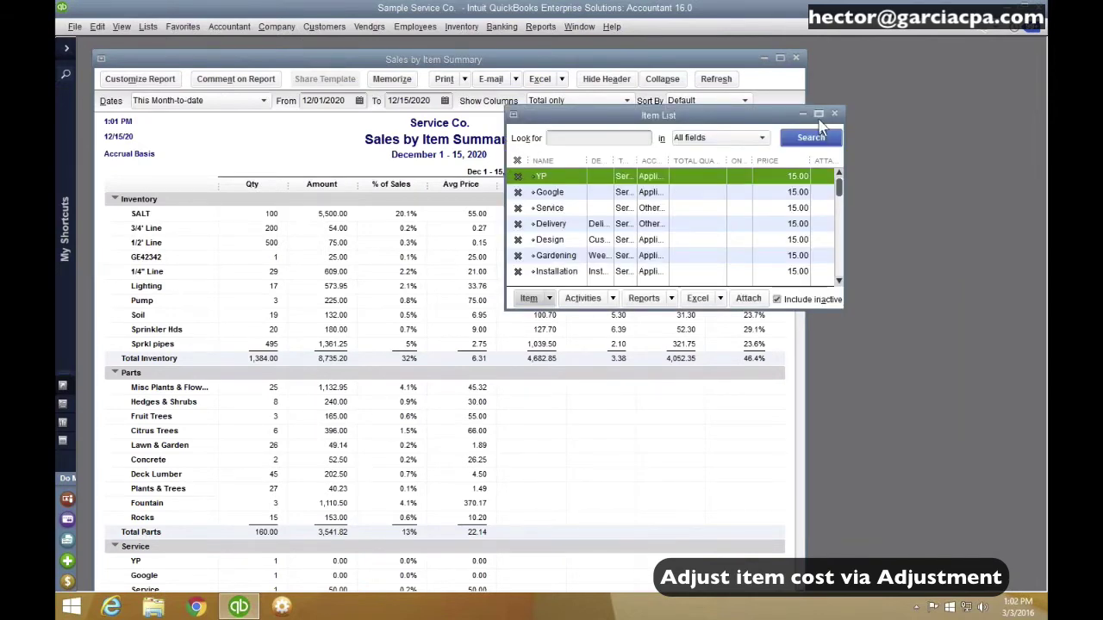
{"action": "left_click", "coordinate": [819, 114]}
{"action": "key", "text": "s"}
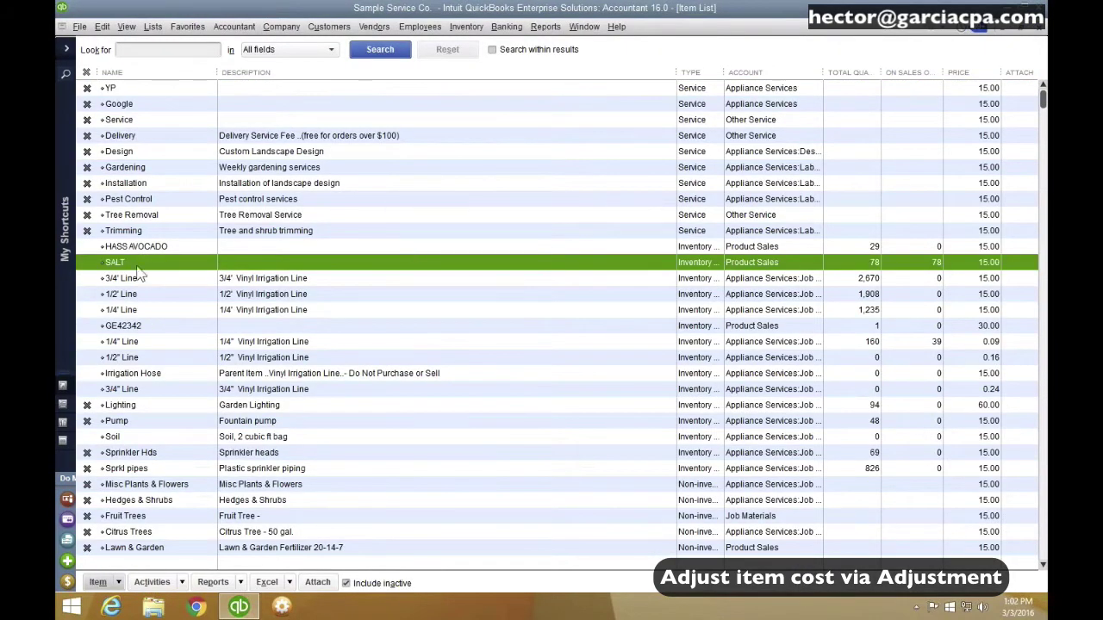
{"action": "right_click", "coordinate": [134, 261]}
{"action": "left_click", "coordinate": [180, 318]}
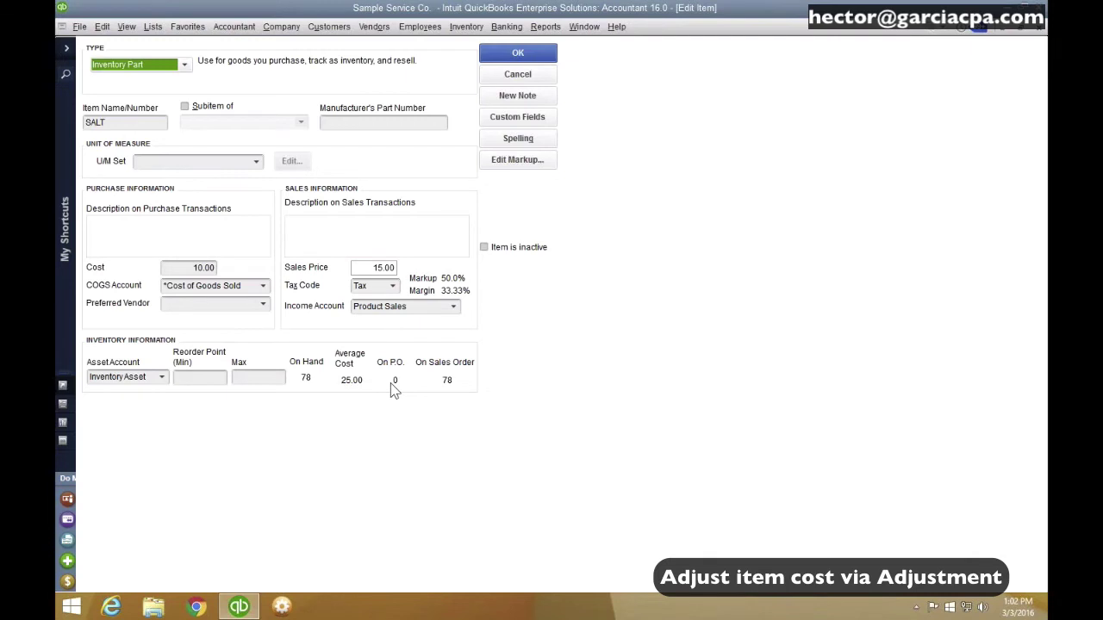
{"action": "left_click", "coordinate": [518, 75]}
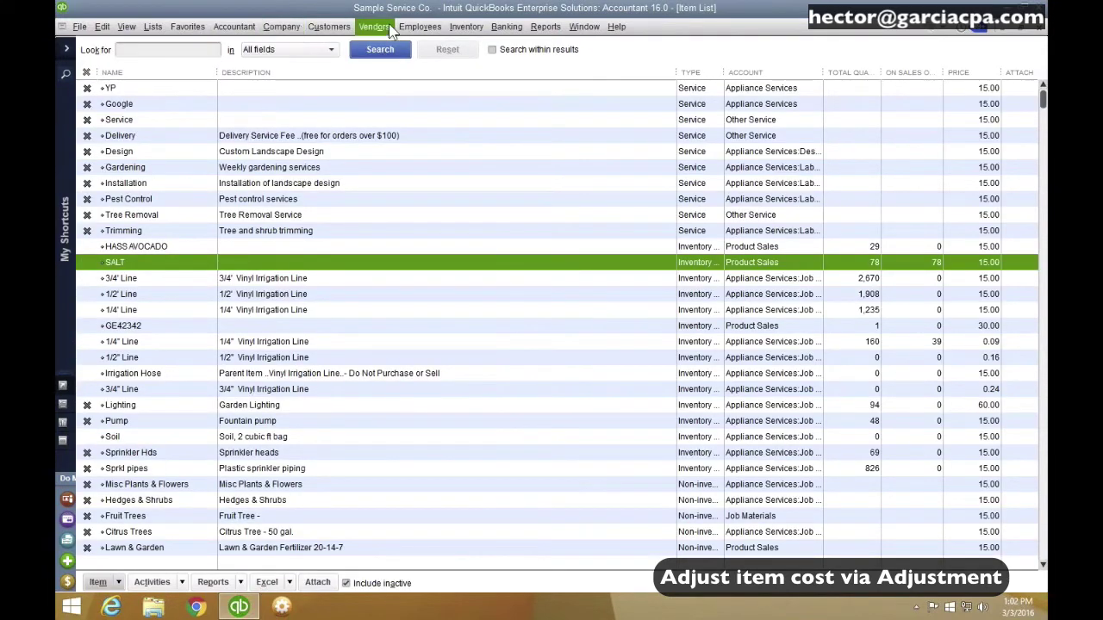
Start an inventory quantity/value adjustment with the adjustment type Quantity and Total Value
{"action": "left_click", "coordinate": [465, 28]}
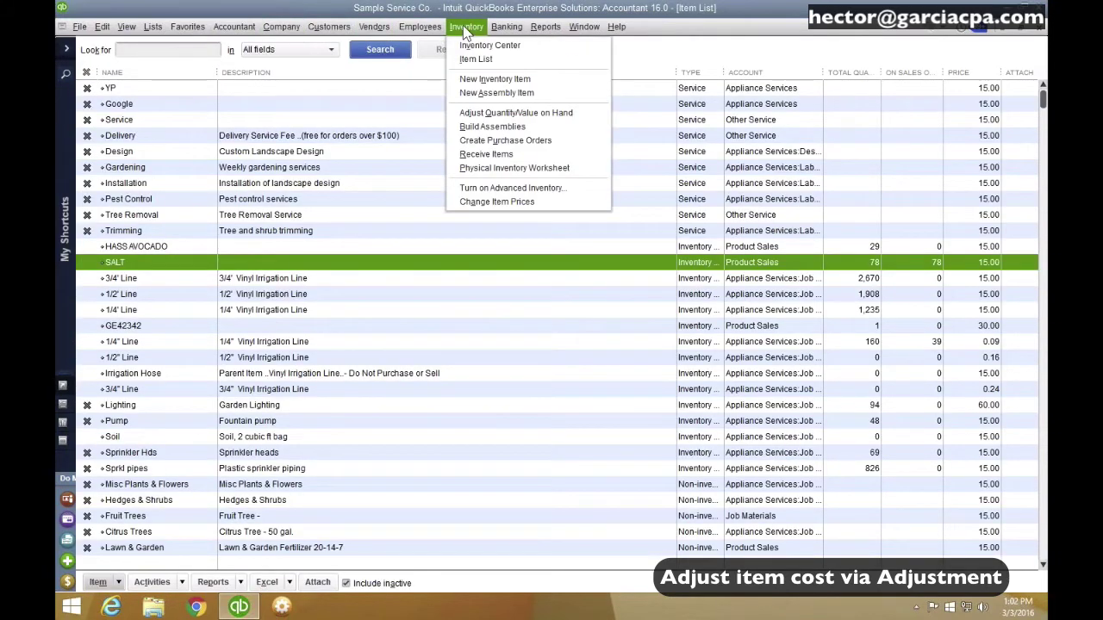
{"action": "left_click", "coordinate": [508, 114]}
{"action": "left_click", "coordinate": [185, 72]}
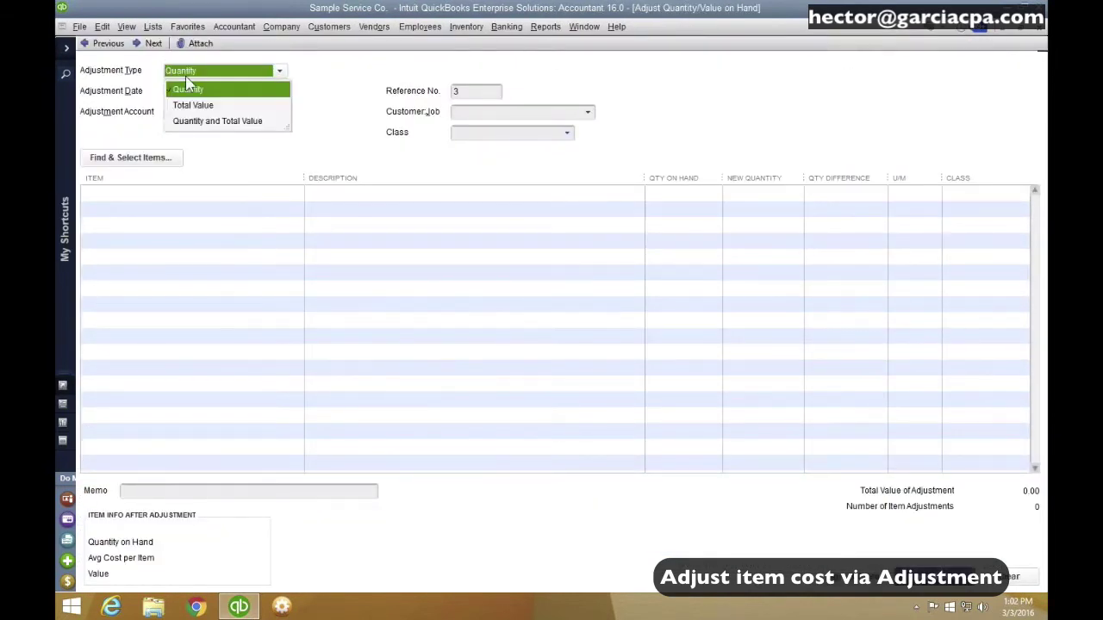
{"action": "left_click", "coordinate": [200, 125]}
{"action": "left_click", "coordinate": [201, 123]}
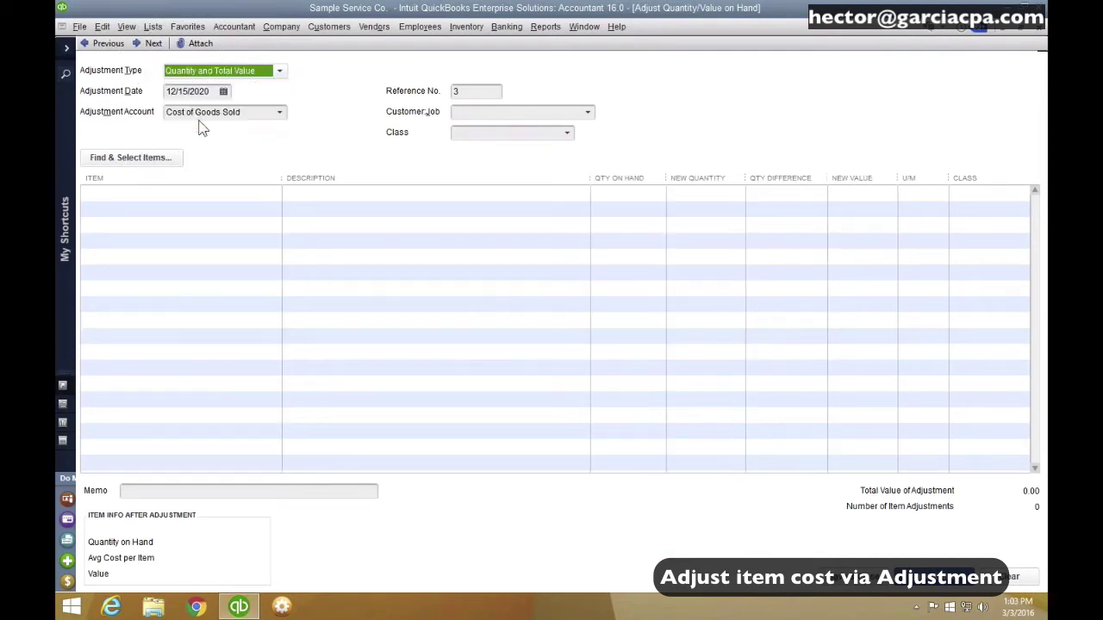
Add the SALT item to the adjustment and set its new value to 780.00, calculated as 78 × 10
{"action": "left_click", "coordinate": [161, 194]}
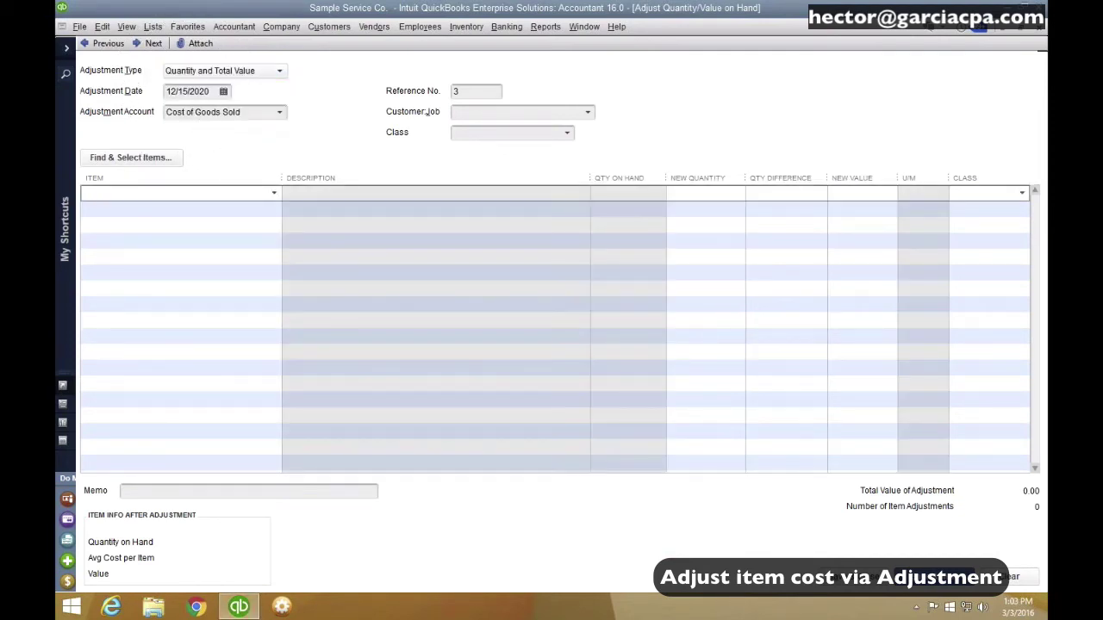
{"action": "type", "text": "s"}
{"action": "left_click", "coordinate": [142, 241]}
{"action": "left_click", "coordinate": [698, 193]}
{"action": "key", "text": "Tab"}
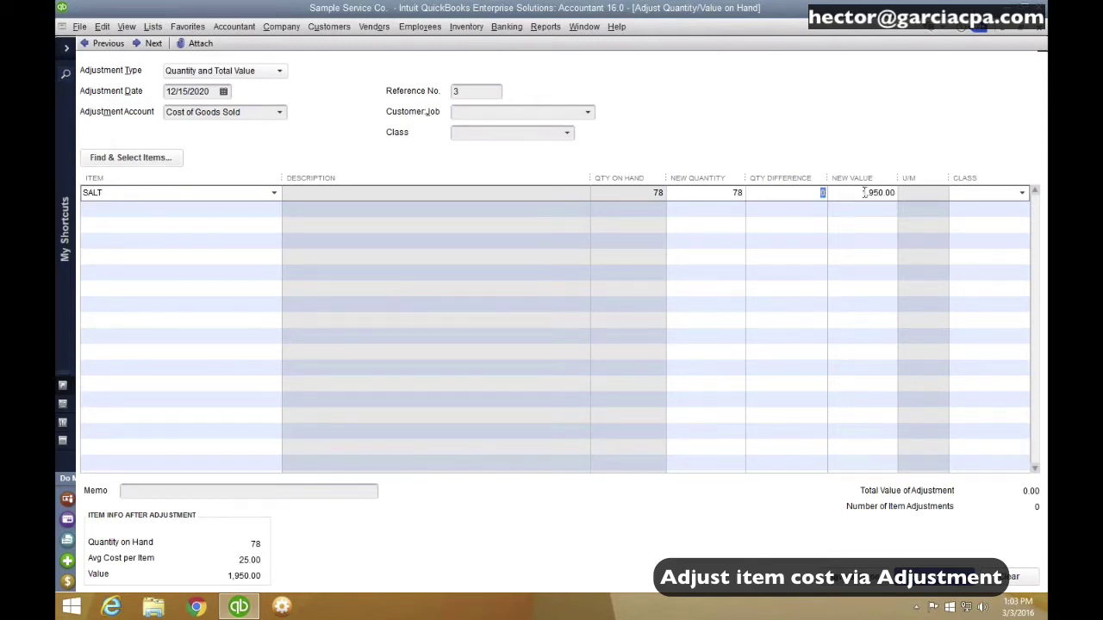
{"action": "key", "text": "Tab"}
{"action": "type", "text": "78.00 "}
{"action": "type", "text": "*"}
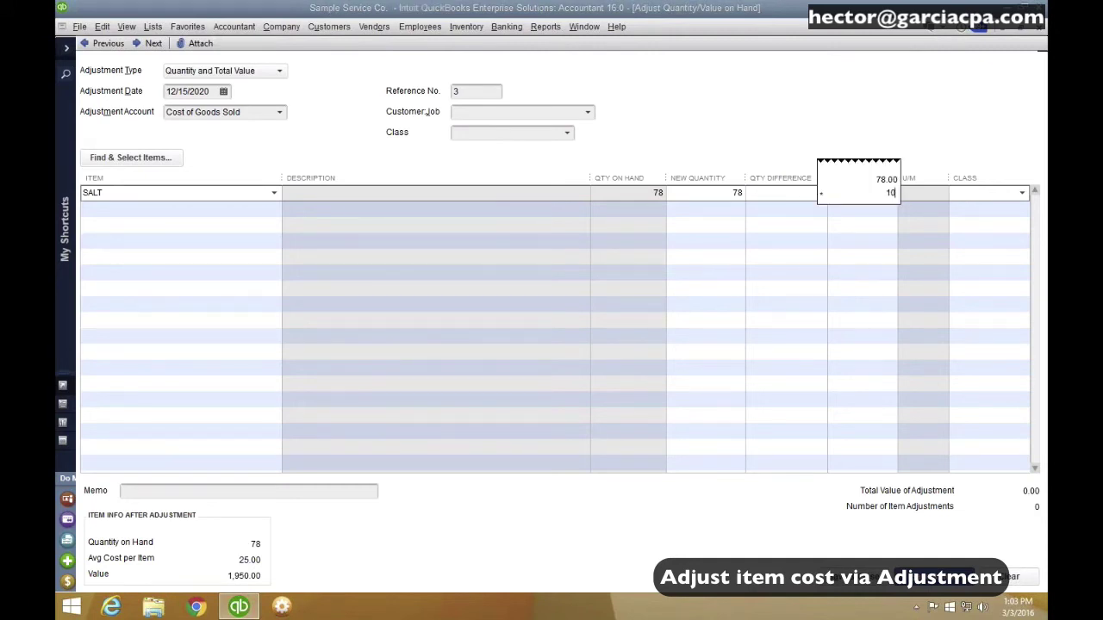
{"action": "key", "text": "Return"}
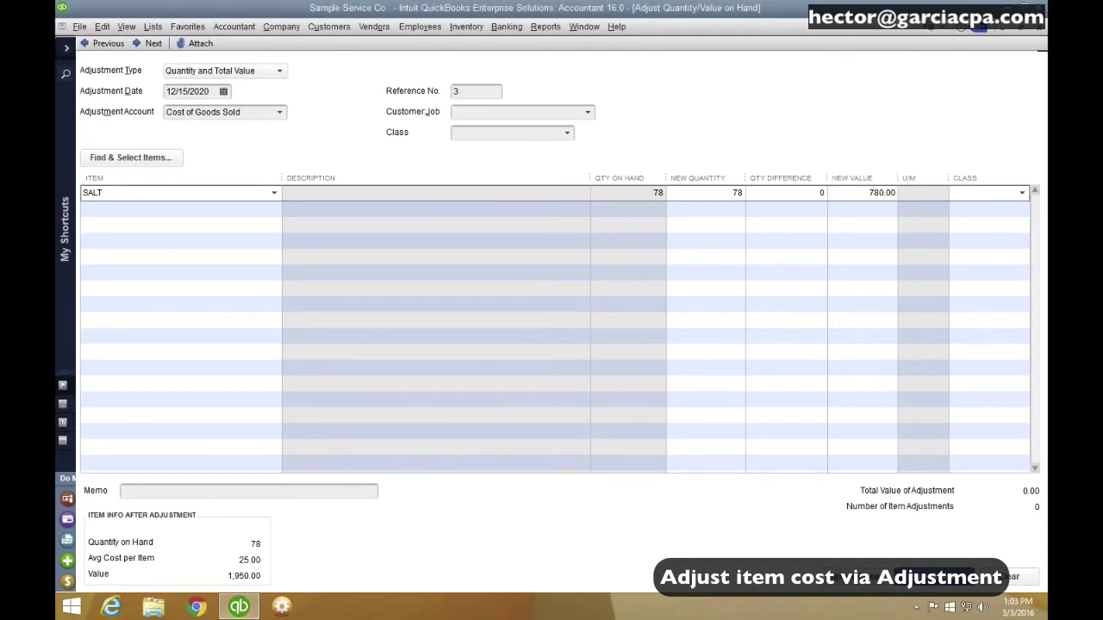
{"action": "left_click", "coordinate": [869, 205]}
{"action": "left_click", "coordinate": [852, 193]}
Review the adjustment's date and account, and save and close the SALT value adjustment
{"action": "left_click", "coordinate": [185, 91]}
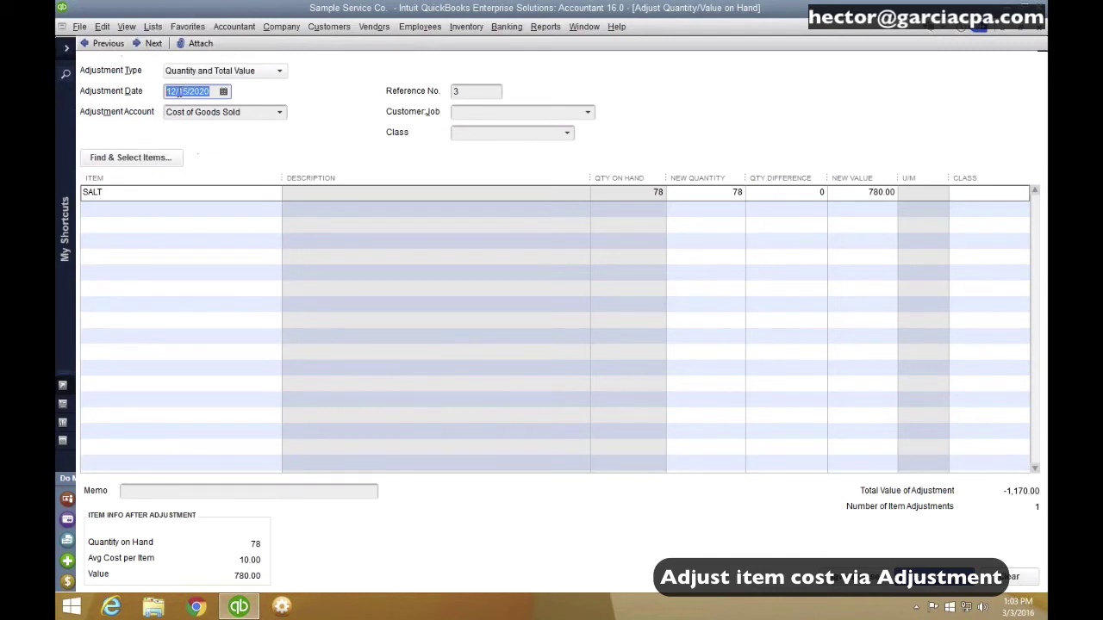
{"action": "key", "text": "Tab"}
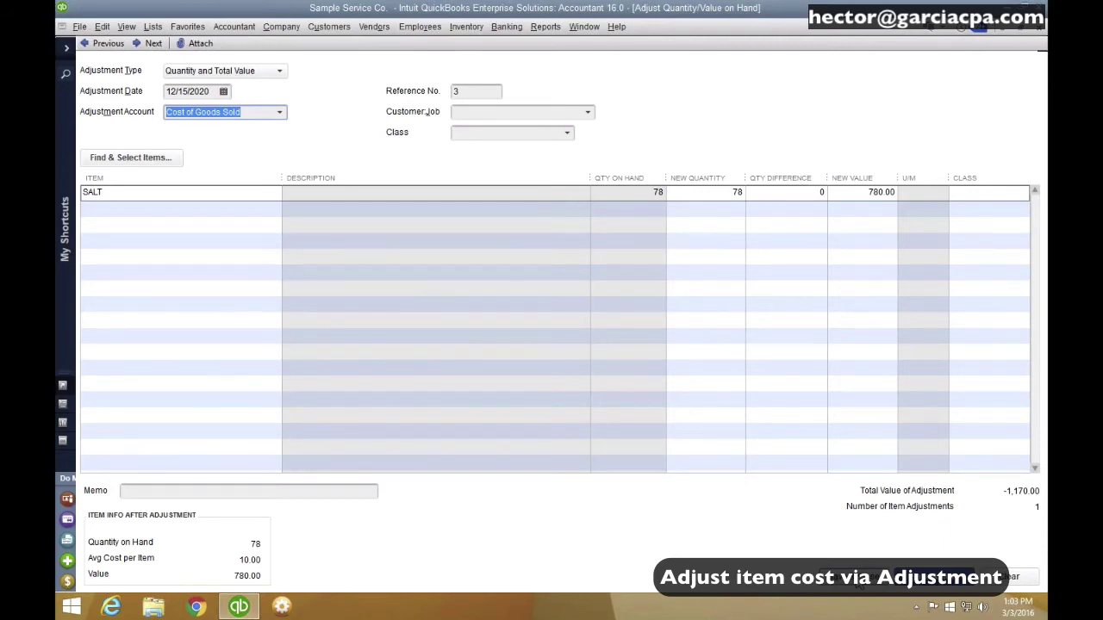
{"action": "left_click", "coordinate": [871, 576]}
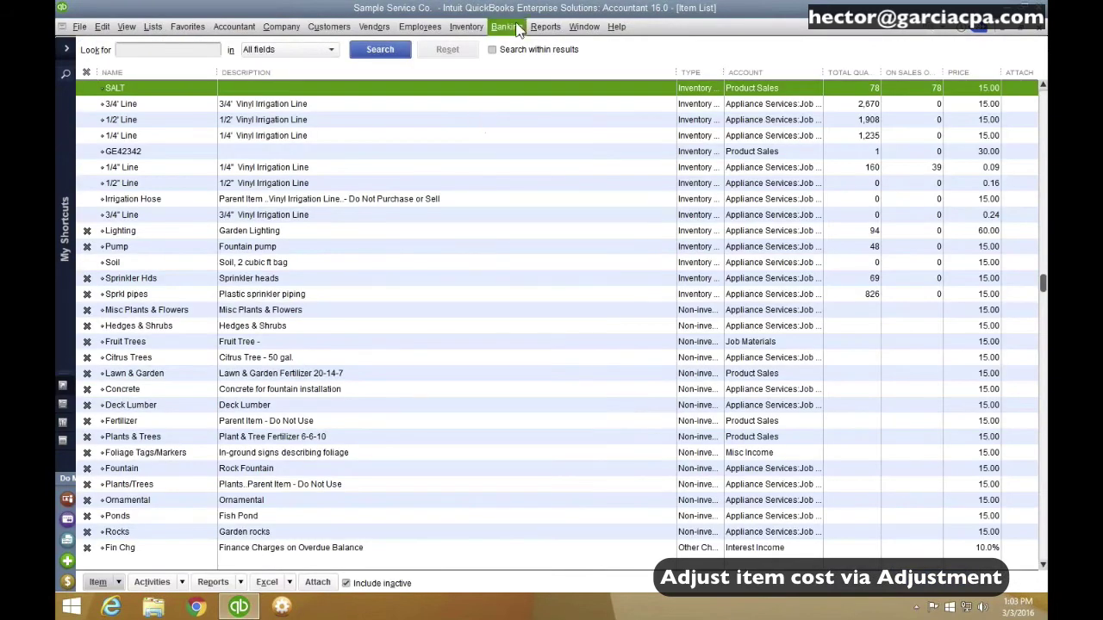
Reopen the Sales by Item Summary report, check SALT's average COGS, and drill down from its quantity to the underlying invoice
{"action": "left_click", "coordinate": [544, 26]}
{"action": "mouse_move", "coordinate": [593, 192]}
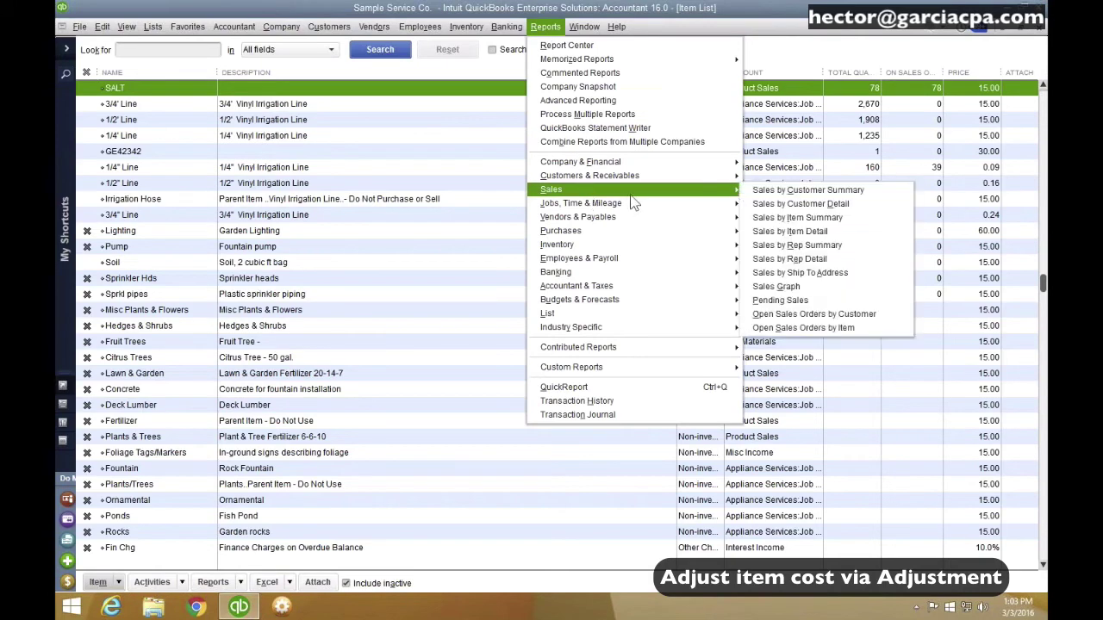
{"action": "left_click", "coordinate": [780, 217]}
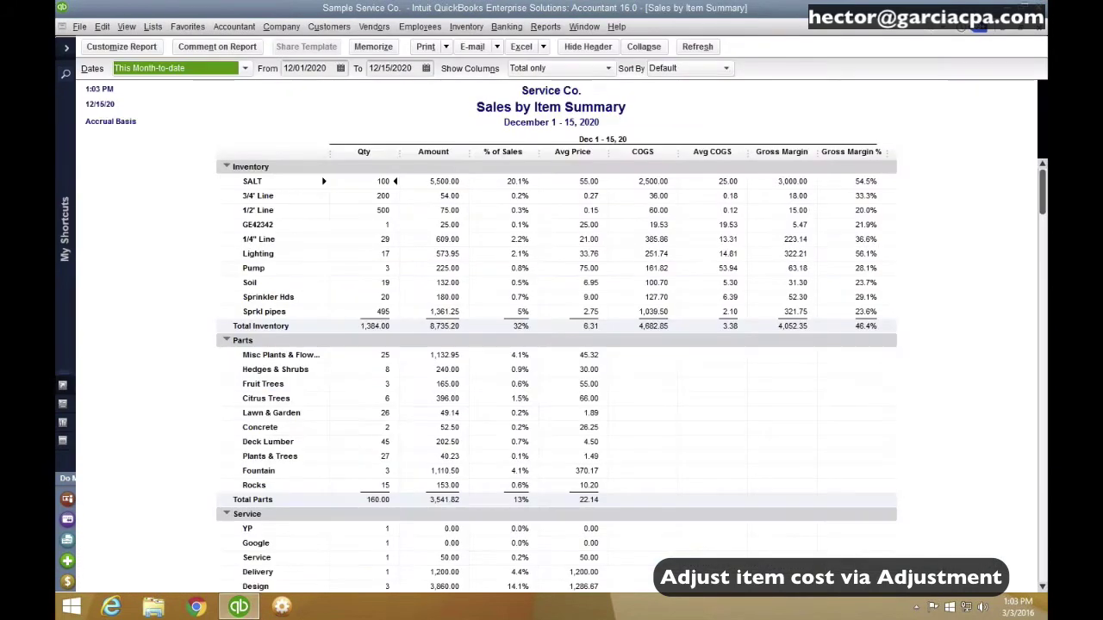
{"action": "left_click", "coordinate": [725, 191]}
{"action": "double_click", "coordinate": [383, 181]}
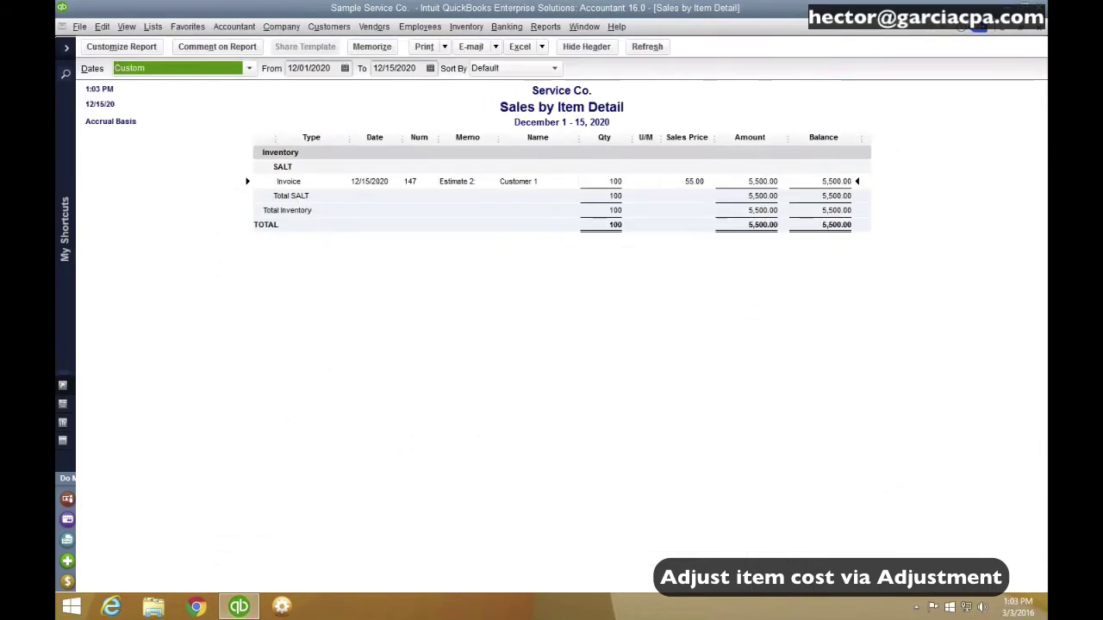
{"action": "double_click", "coordinate": [373, 182]}
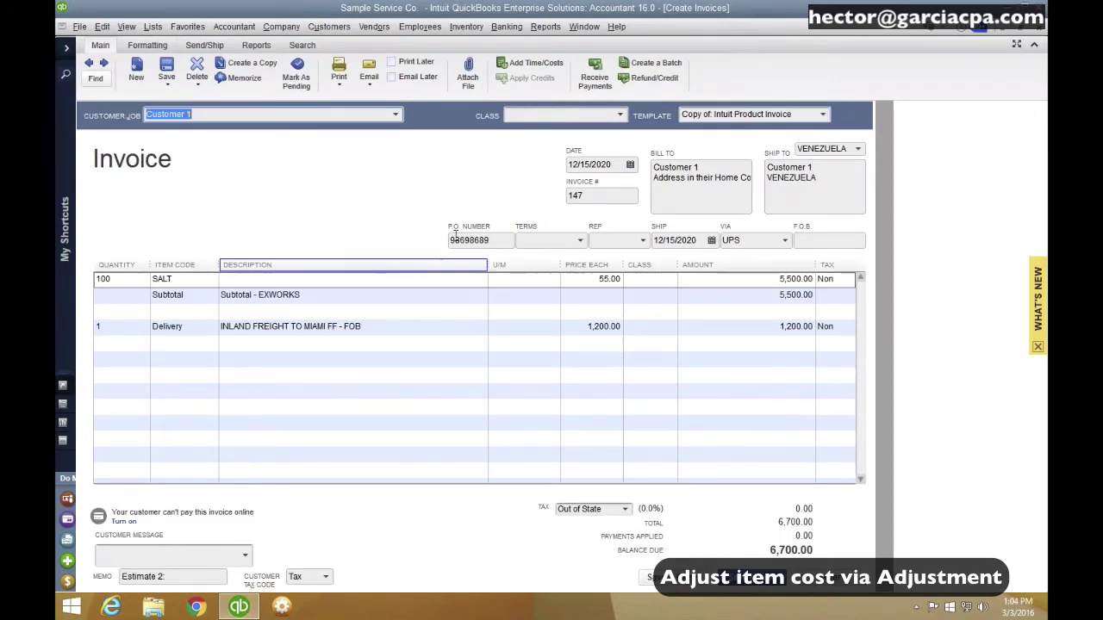
Change the SALT invoice's date to 12/16/2020 and back to 12/15/2020
{"action": "left_click", "coordinate": [632, 165]}
{"action": "left_click", "coordinate": [630, 164]}
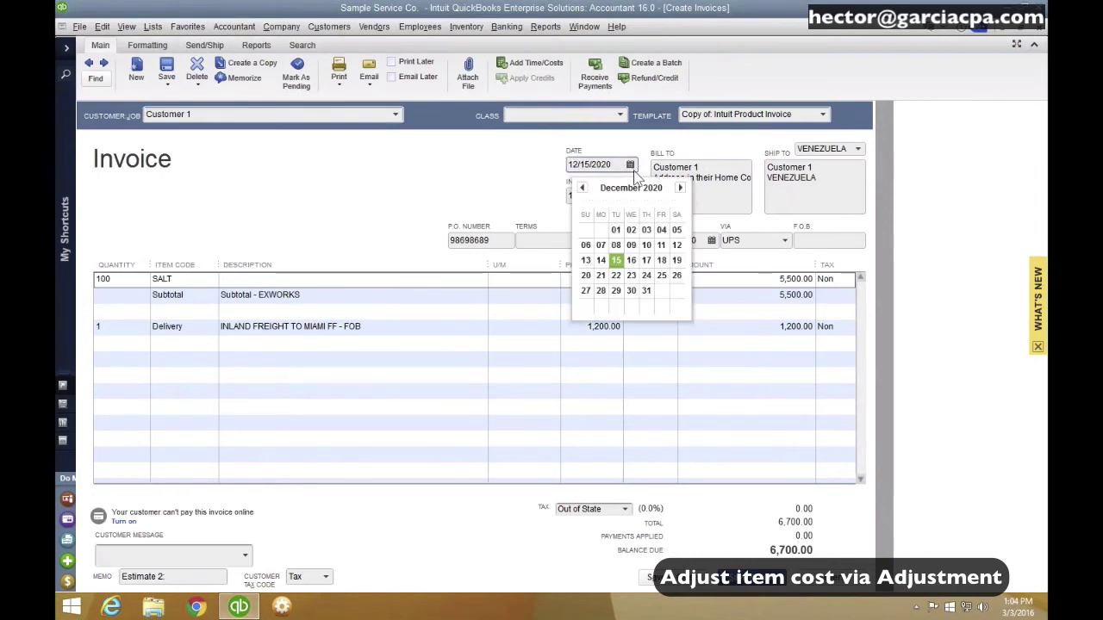
{"action": "left_click", "coordinate": [632, 260]}
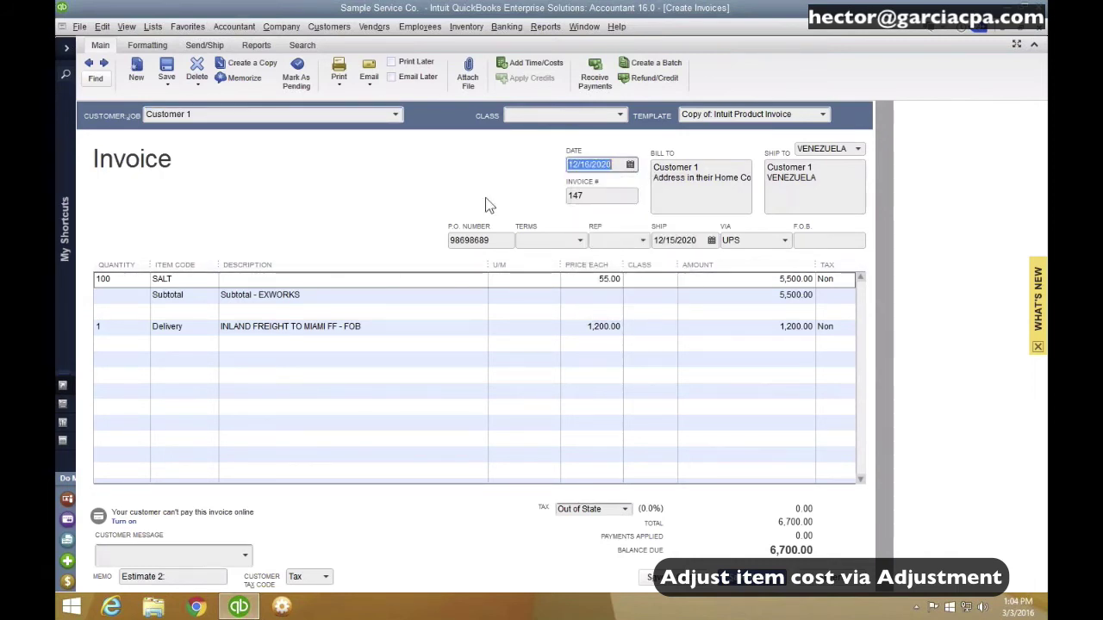
{"action": "left_click", "coordinate": [630, 166]}
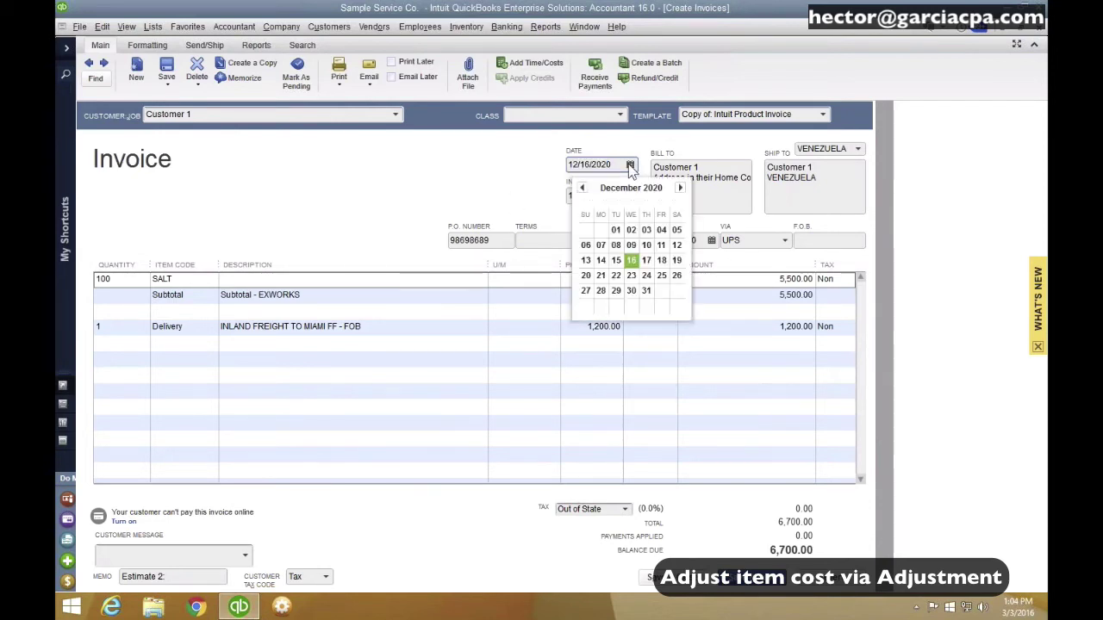
{"action": "left_click", "coordinate": [616, 259]}
Save the SALT invoice and open its transaction journal to examine the Inventory Asset and Cost of Goods Sold postings
{"action": "left_click", "coordinate": [171, 77]}
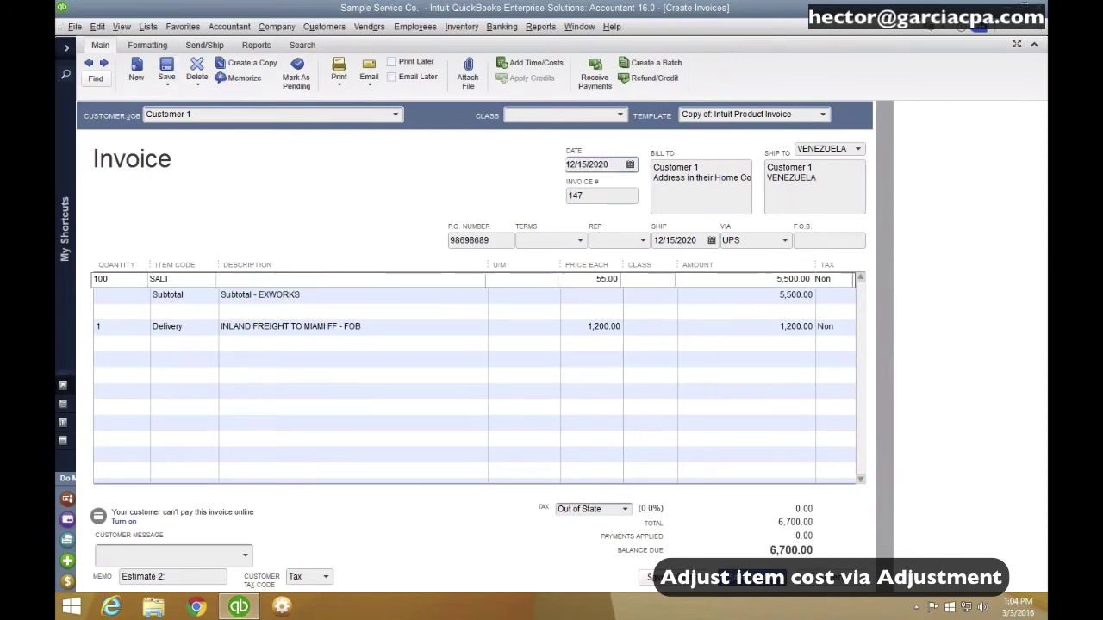
{"action": "key", "text": "ctrl+y"}
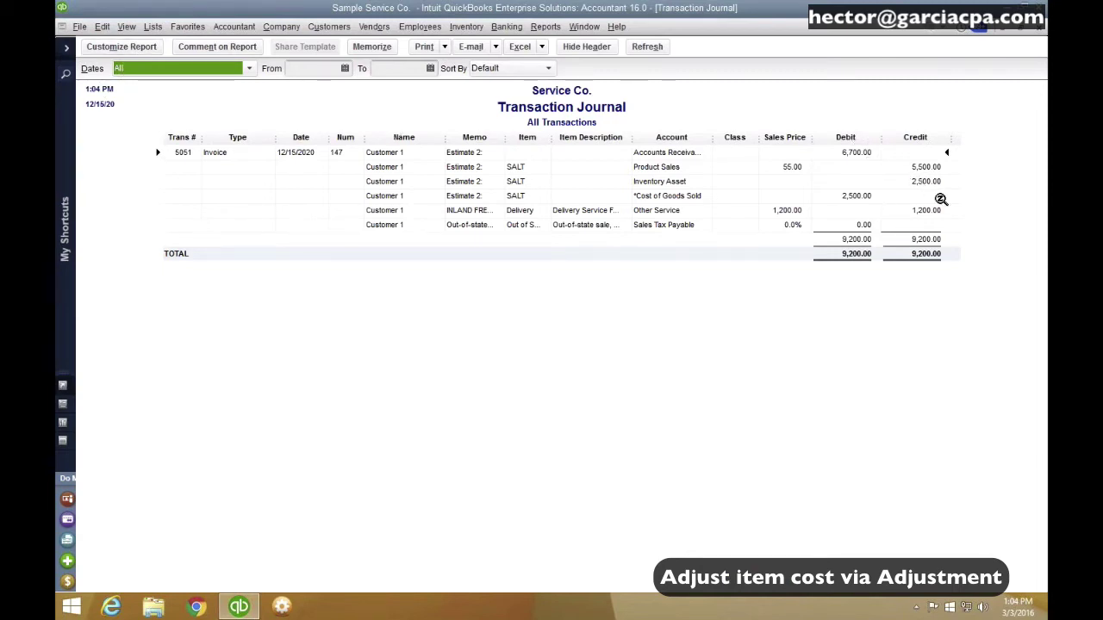
Compare SALT's Product Sales and Cost of Goods Sold postings in the transaction journal, and close the report
{"action": "left_click", "coordinate": [935, 168]}
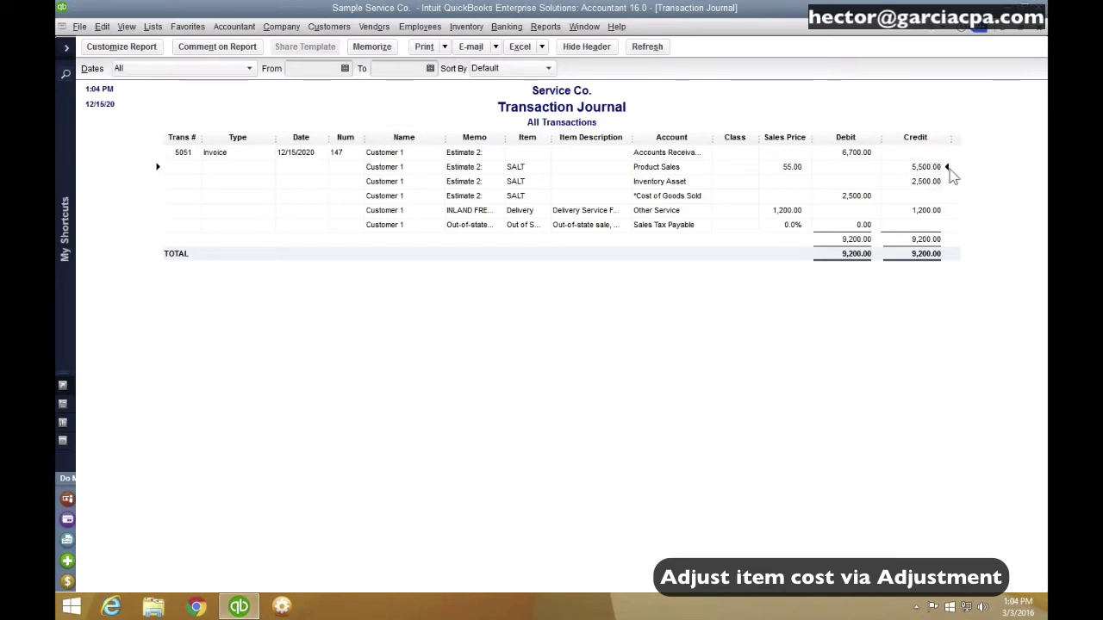
{"action": "left_click", "coordinate": [853, 197]}
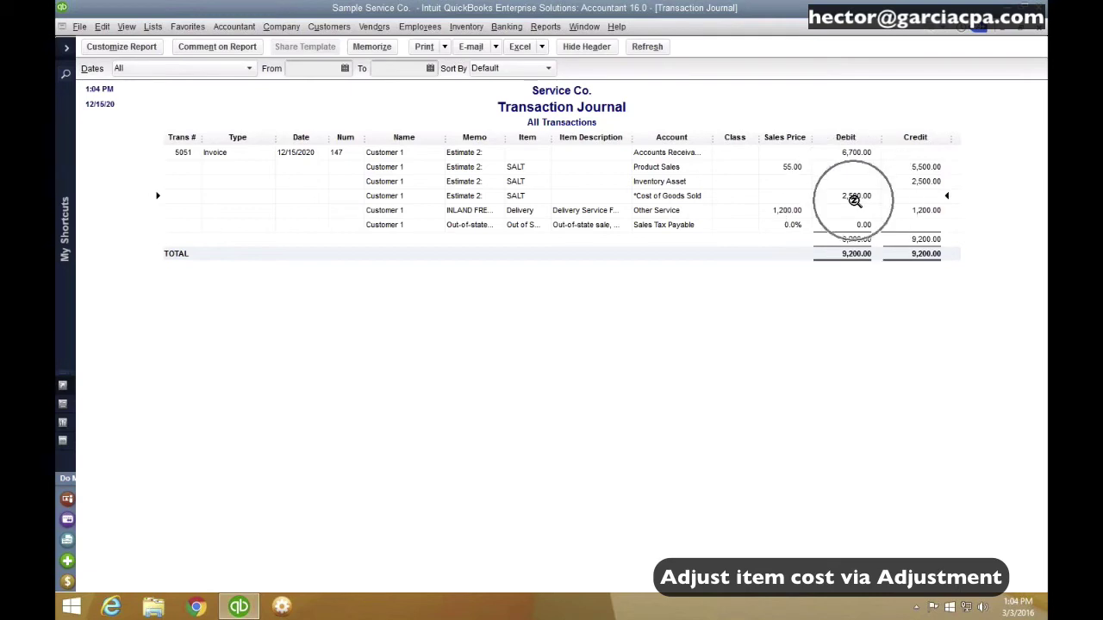
{"action": "left_click", "coordinate": [854, 200]}
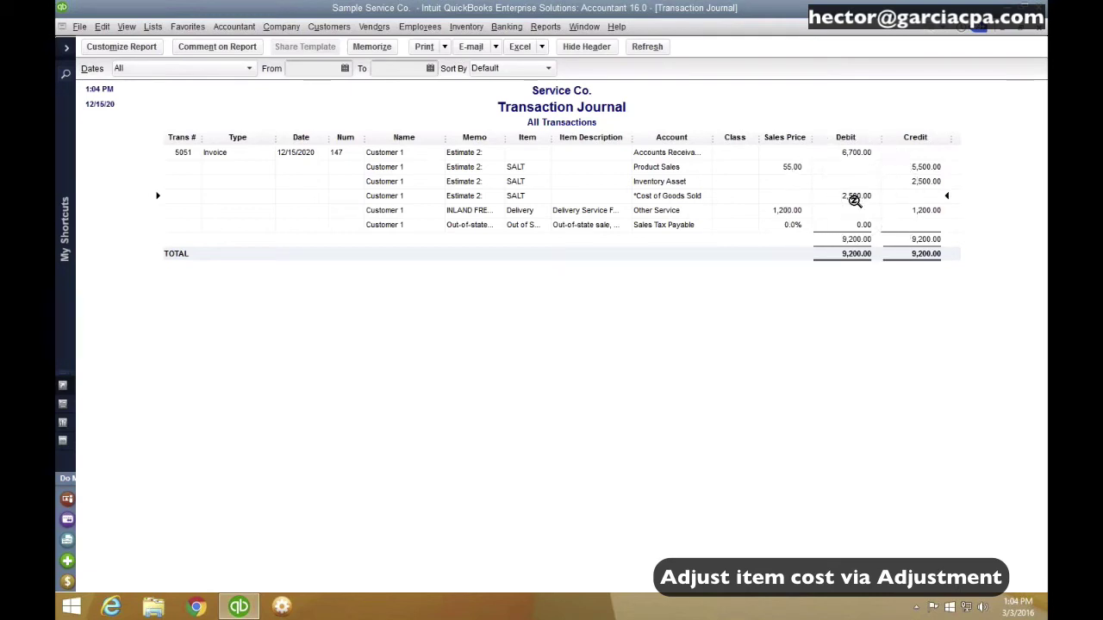
{"action": "left_click", "coordinate": [1041, 31]}
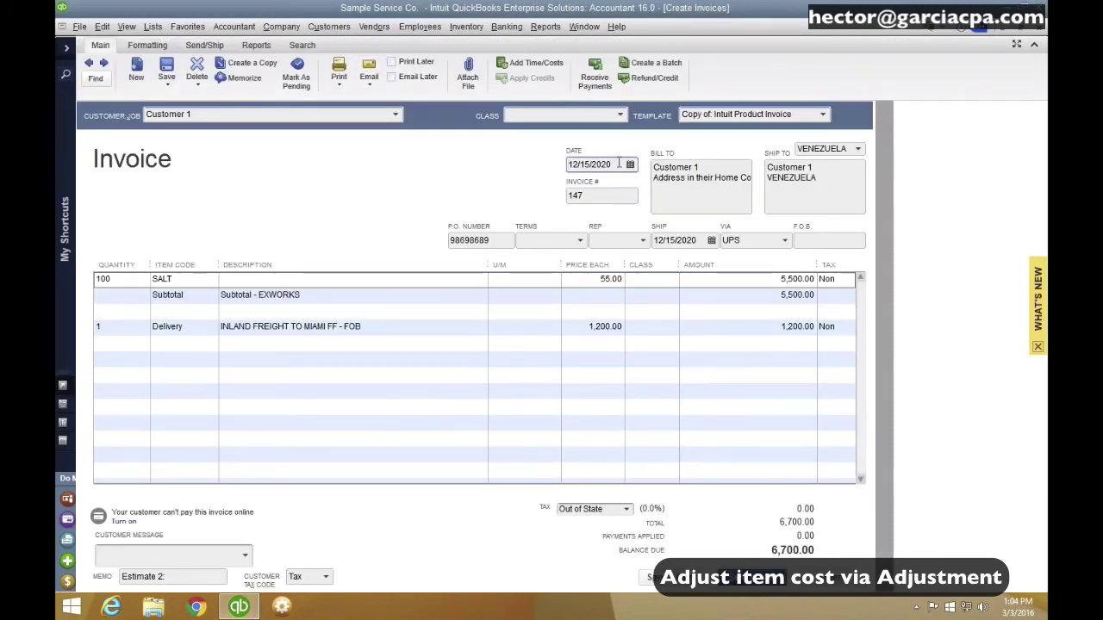
Change the SALT invoice's date to 12/16/2020 and save it, dismissing the spelling check without replacing anything
{"action": "key", "text": "plus"}
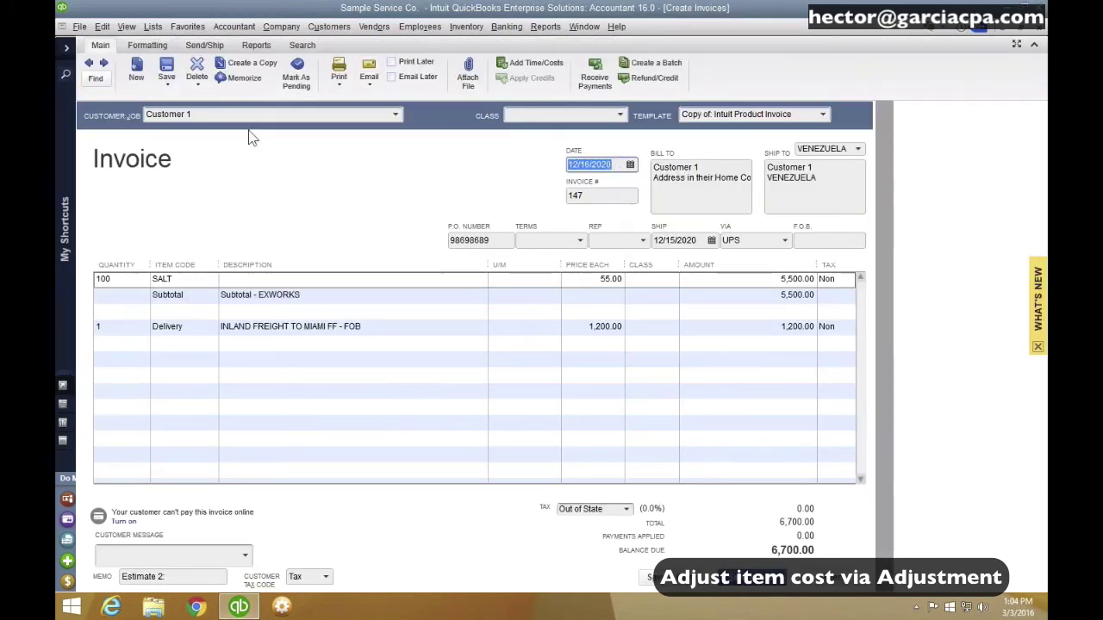
{"action": "left_click", "coordinate": [166, 69]}
{"action": "left_click", "coordinate": [489, 206]}
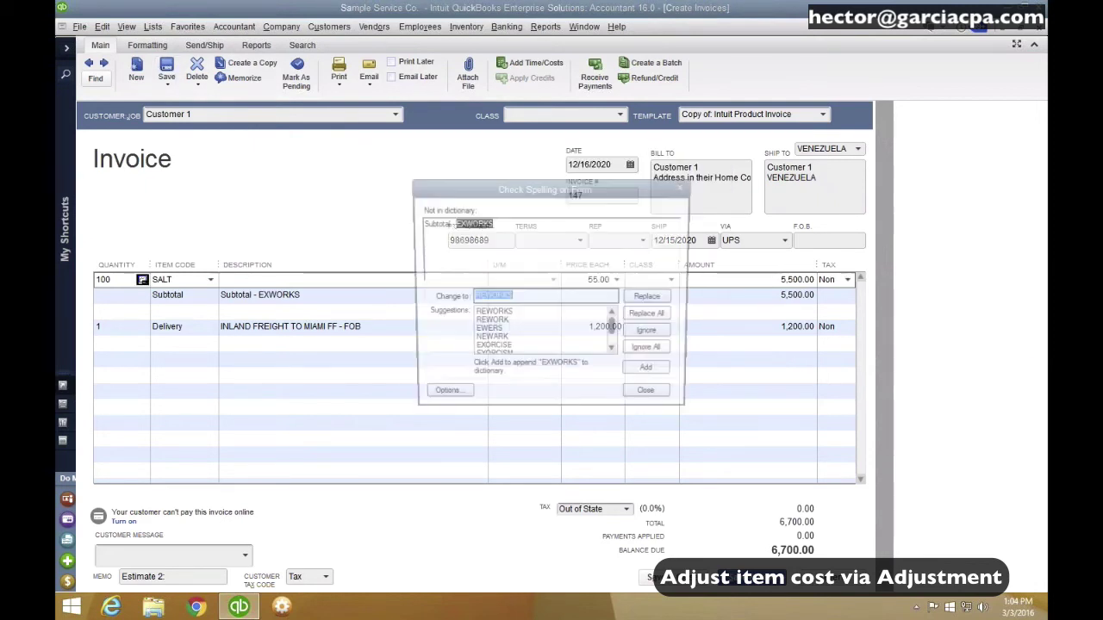
{"action": "left_click", "coordinate": [651, 398]}
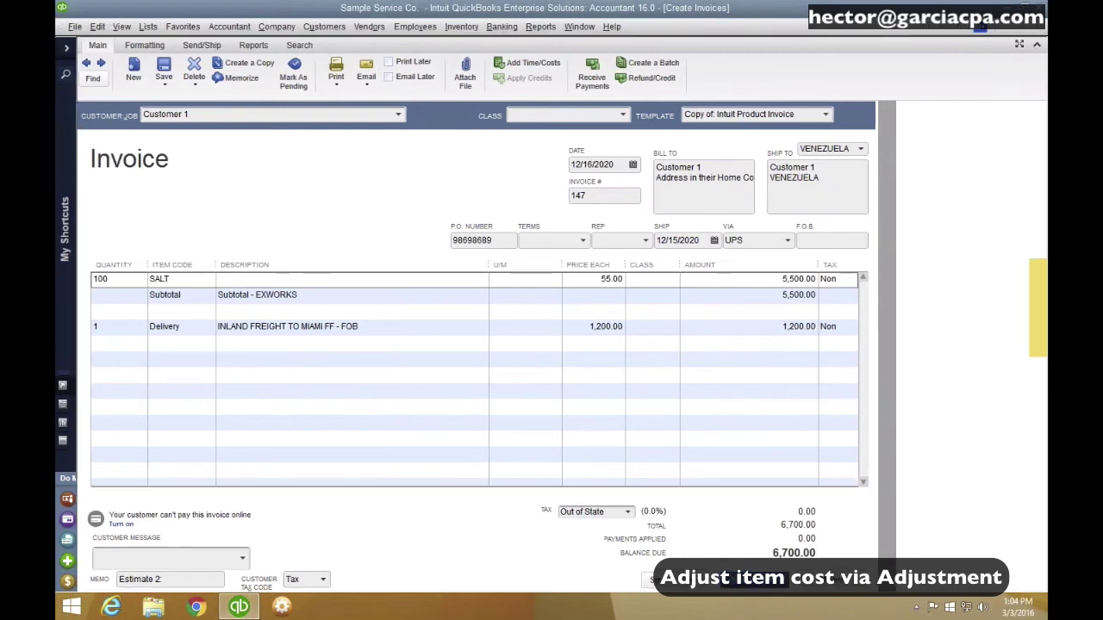
Open the redated invoice's transaction journal, check the Cost of Goods Sold posting for SALT, and close the report
{"action": "key", "text": "ctrl+y"}
{"action": "left_click", "coordinate": [859, 197]}
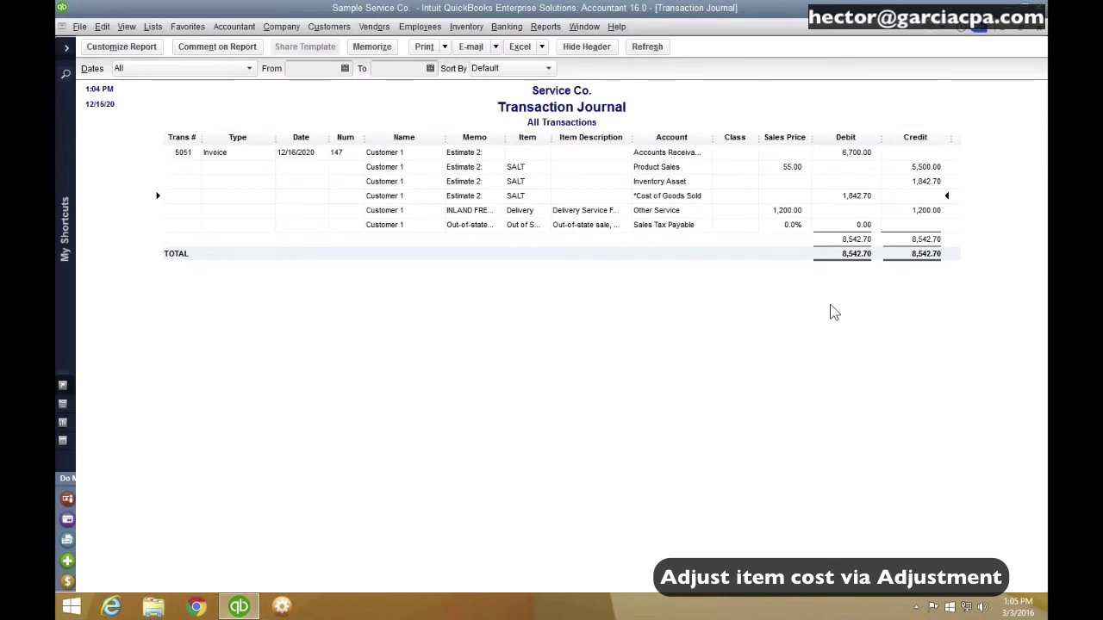
{"action": "left_click", "coordinate": [1041, 33]}
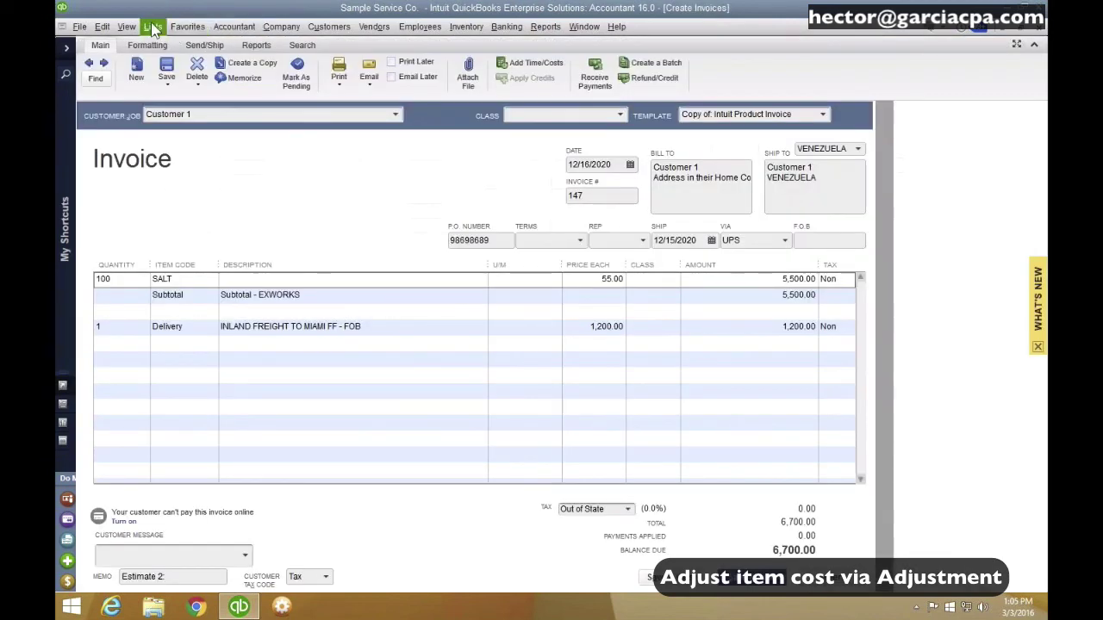
Open the SALT item for editing from the Item List and review its cost and sales price
{"action": "left_click", "coordinate": [154, 26]}
{"action": "left_click", "coordinate": [167, 58]}
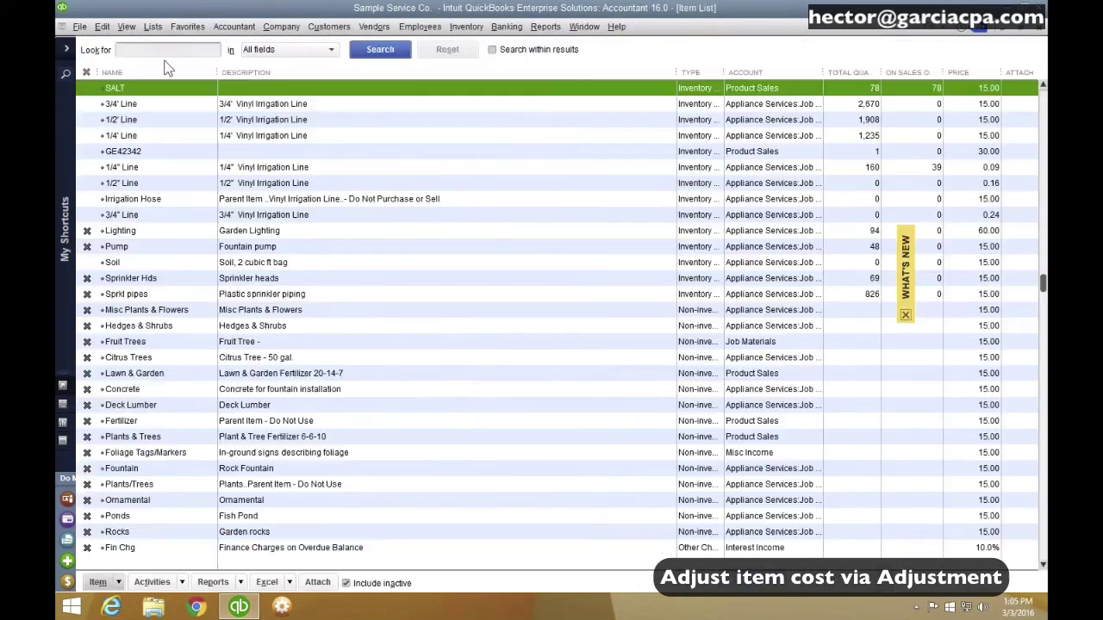
{"action": "right_click", "coordinate": [133, 90]}
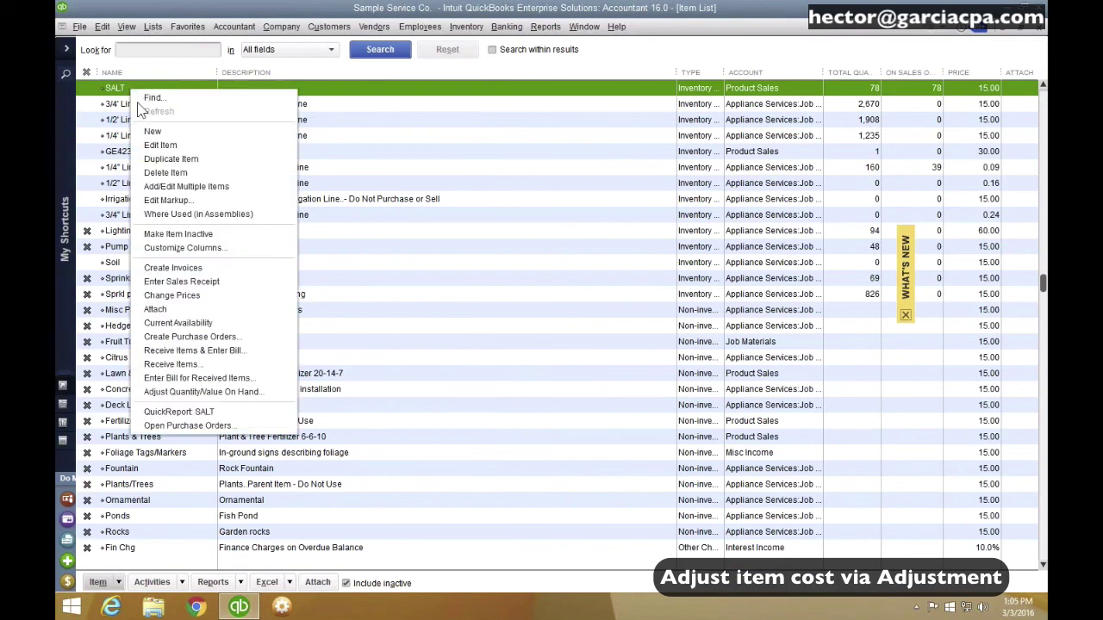
{"action": "left_click", "coordinate": [160, 145]}
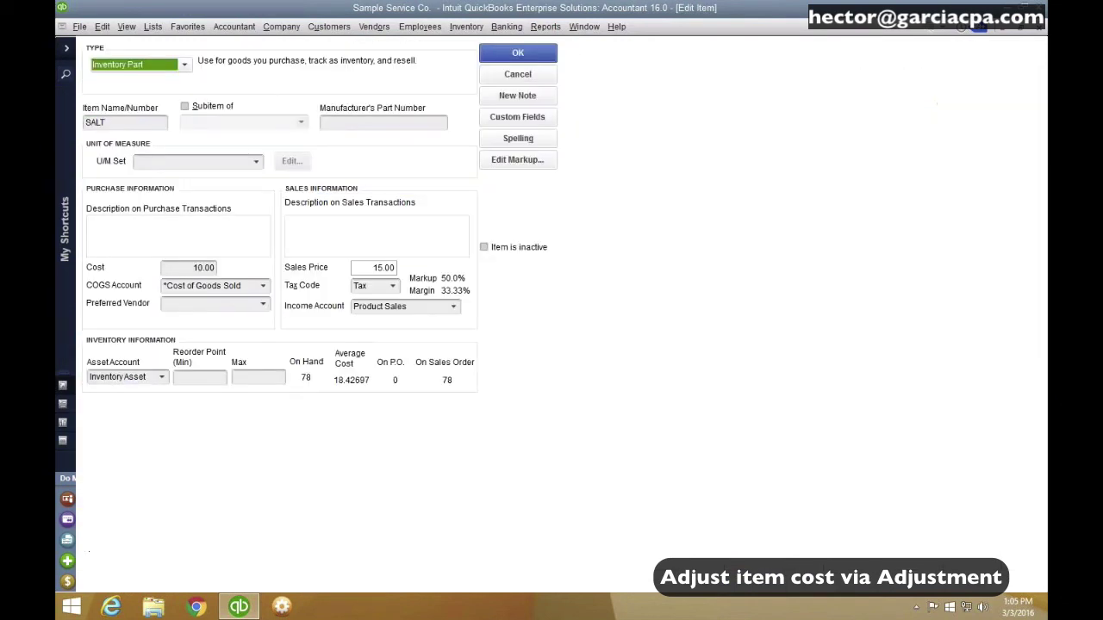
{"action": "left_click_drag", "start_coordinate": [192, 269], "coordinate": [240, 270]}
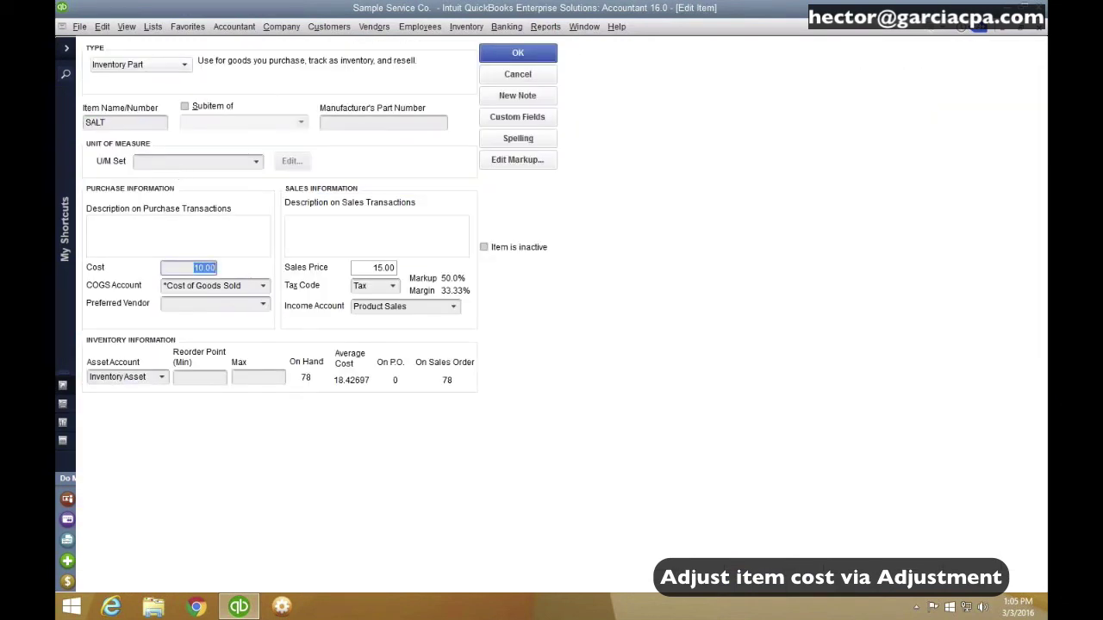
{"action": "left_click_drag", "start_coordinate": [373, 269], "coordinate": [463, 272]}
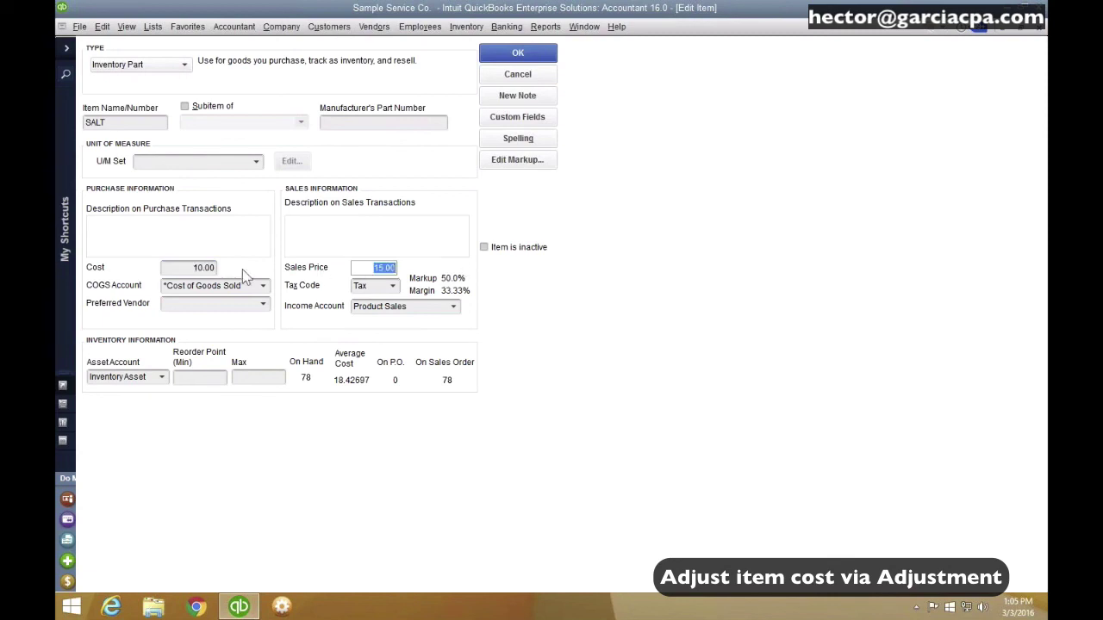